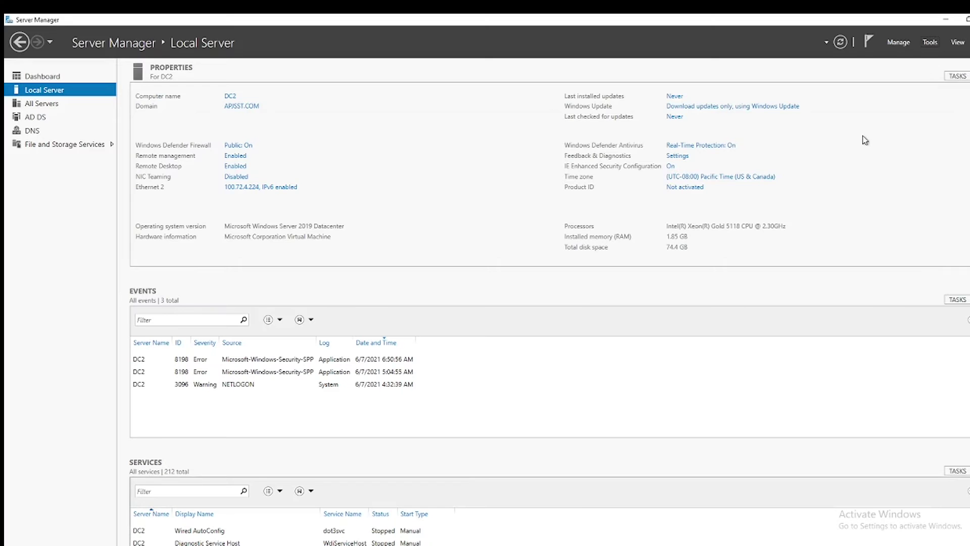
Launch Active Directory Sites and Services from Tools, then minimize it
{"action": "left_click", "coordinate": [932, 43]}
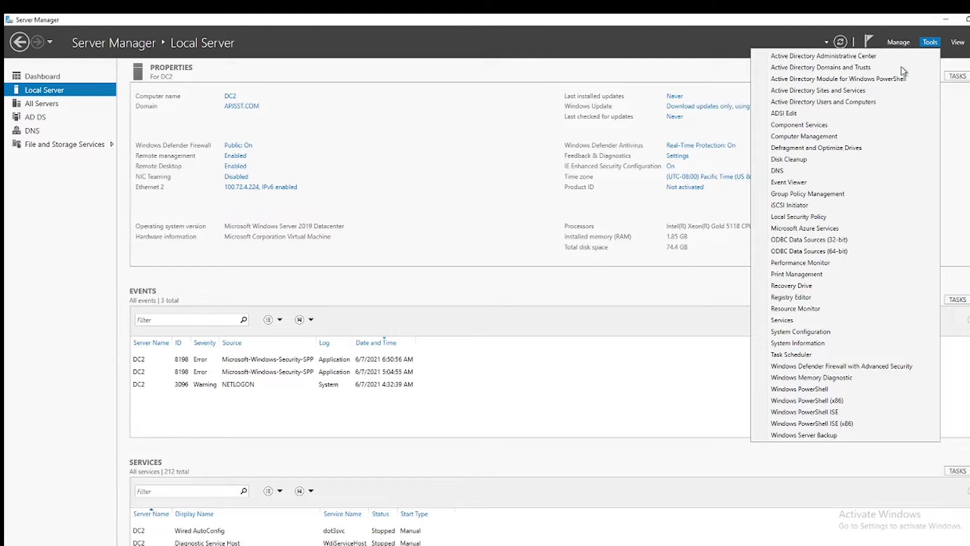
{"action": "left_click", "coordinate": [857, 98]}
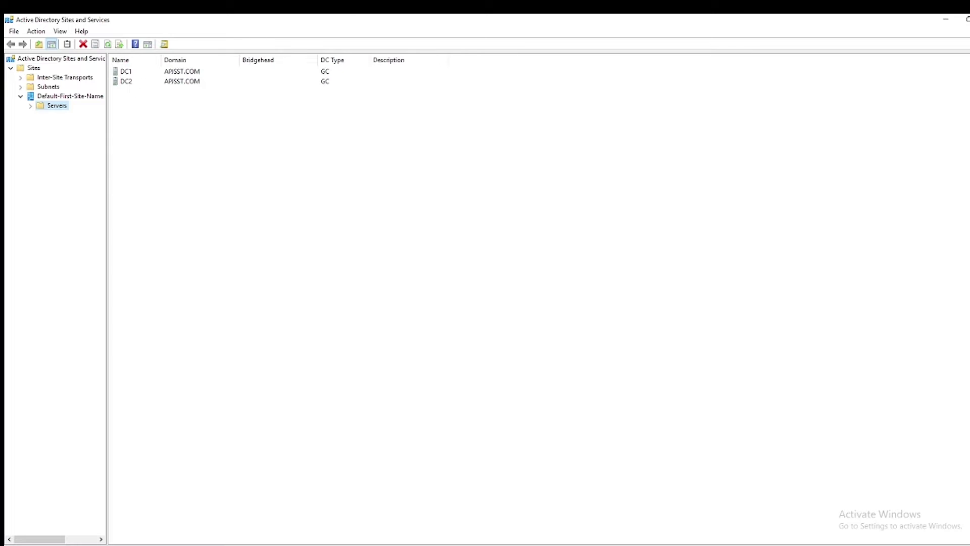
{"action": "left_click", "coordinate": [946, 21]}
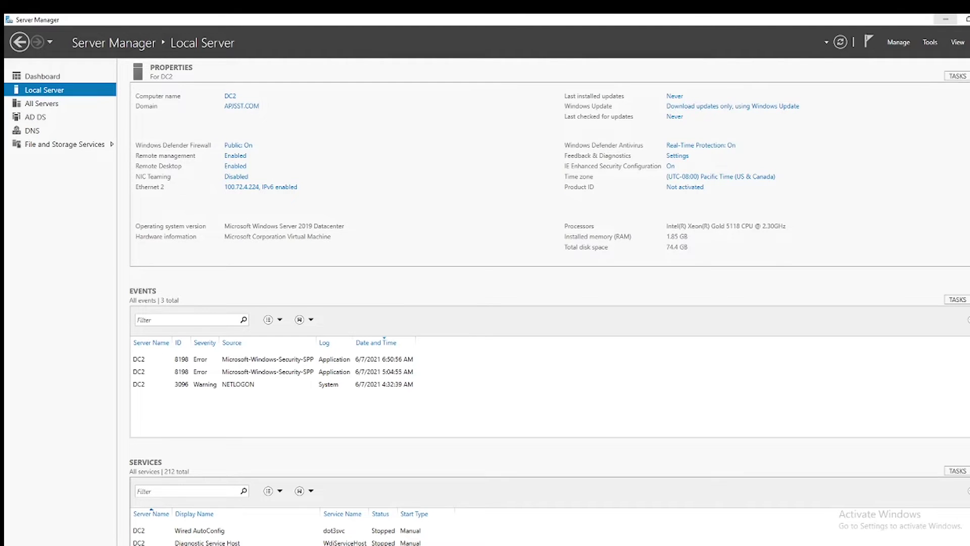
Run netdom query fsmo in Command Prompt, showing all five roles on DC1.APJSST.COM, then switch away
{"action": "mouse_move", "coordinate": [170, 544]}
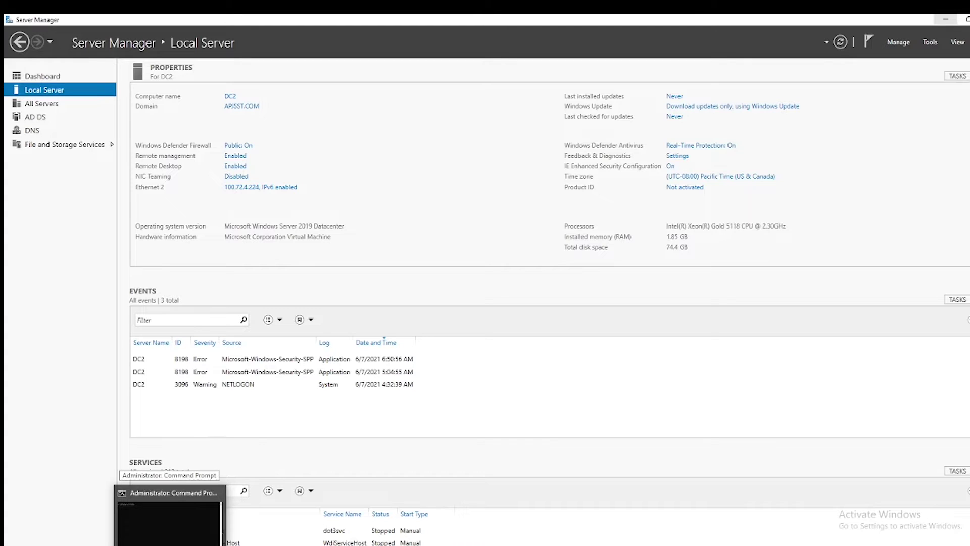
{"action": "left_click", "coordinate": [172, 542]}
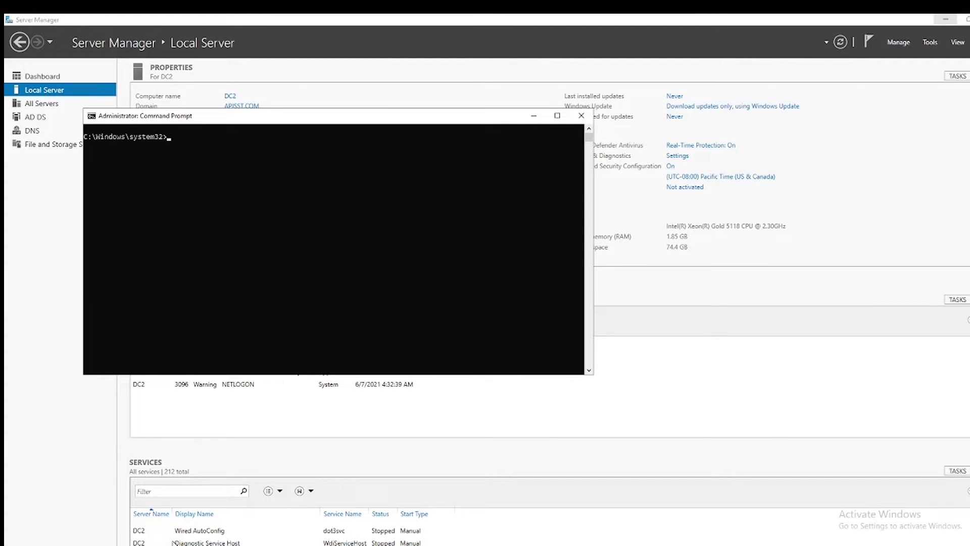
{"action": "type", "text": "netdom query fsmo"}
{"action": "key", "text": "Return"}
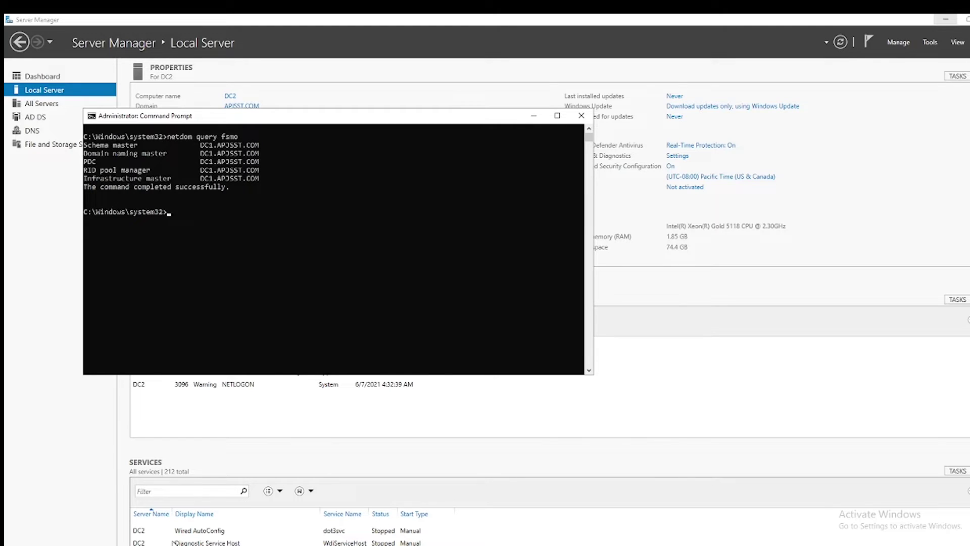
{"action": "key", "text": "alt+Tab"}
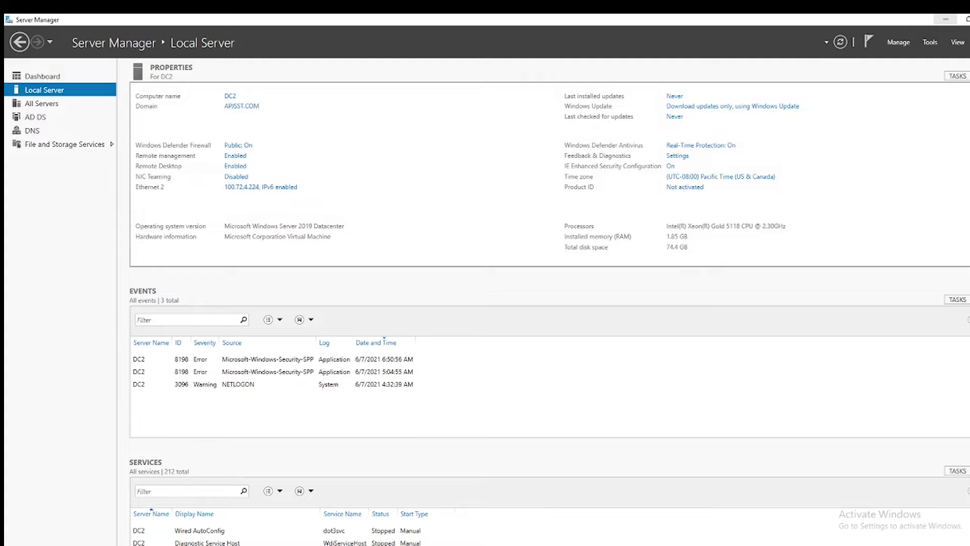
Open Operations Masters for APJSST.COM in Active Directory Users and Computers
{"action": "left_click", "coordinate": [929, 42]}
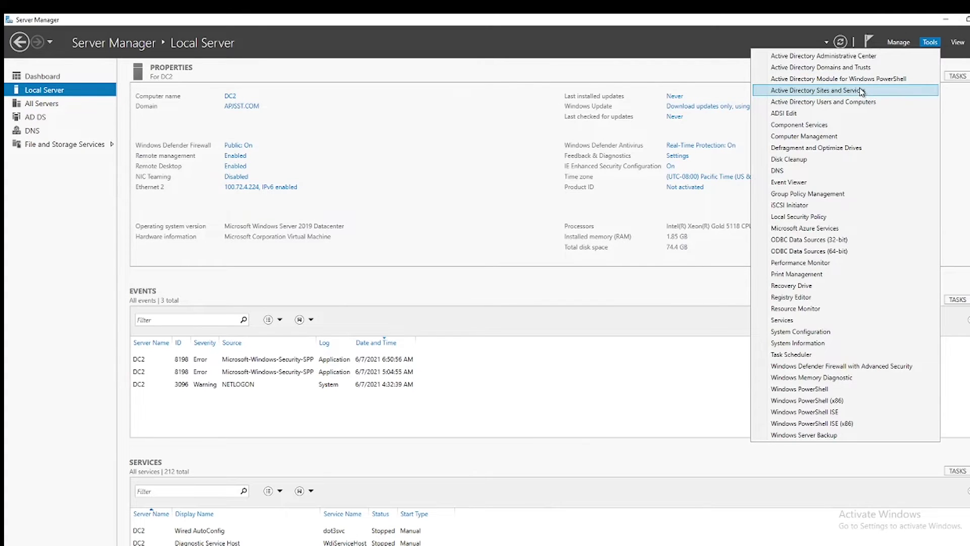
{"action": "left_click", "coordinate": [852, 103]}
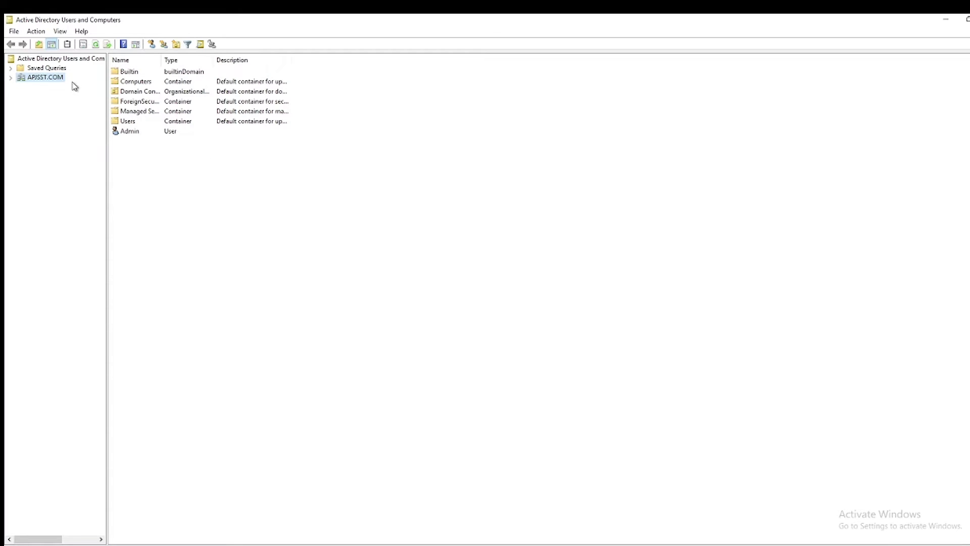
{"action": "right_click", "coordinate": [62, 84]}
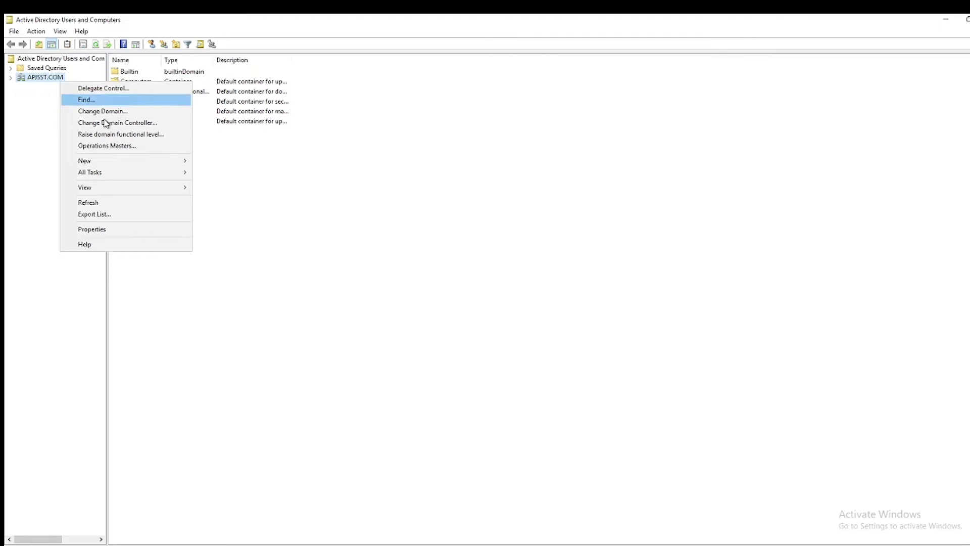
{"action": "left_click", "coordinate": [105, 147]}
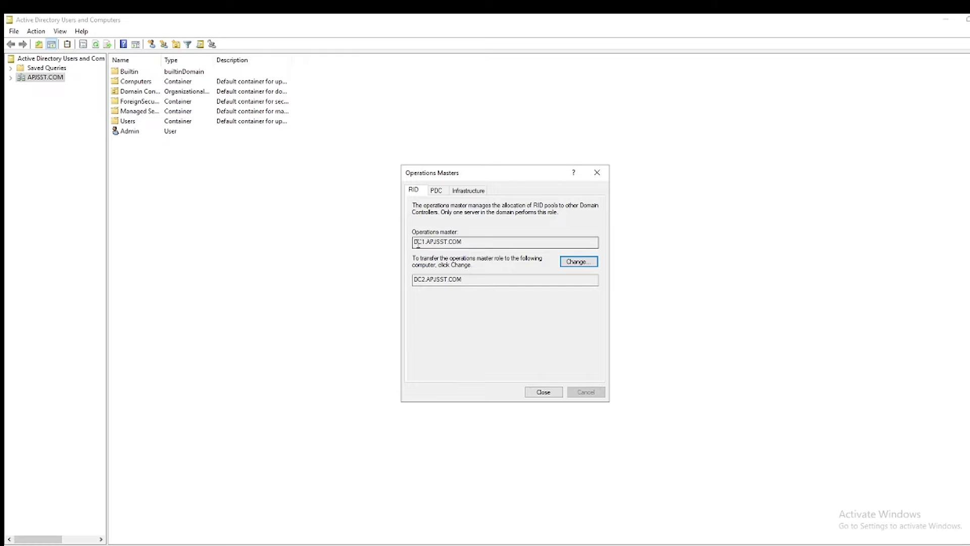
Transfer the RID master role from DC1.APJSST.COM to DC2.APJSST.COM
{"action": "left_click_drag", "start_coordinate": [418, 243], "coordinate": [466, 242]}
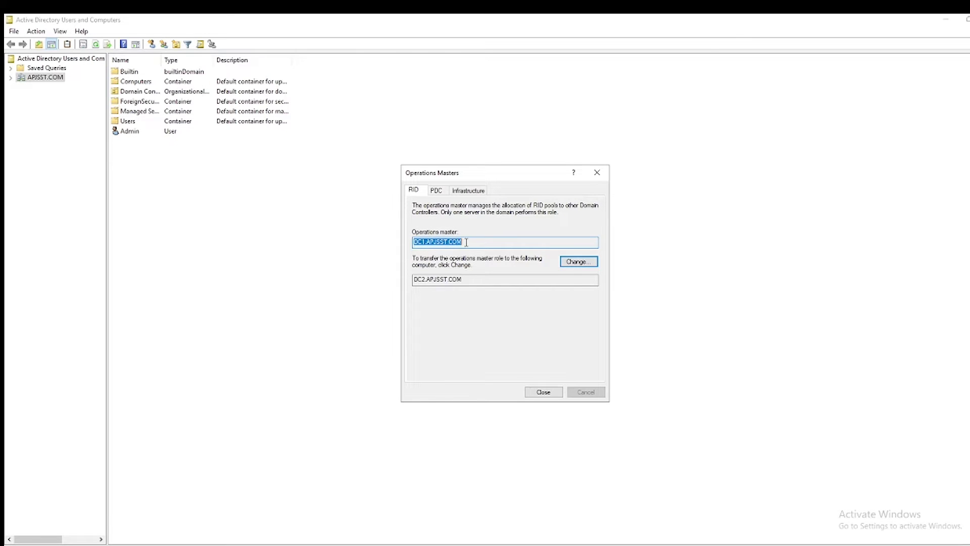
{"action": "left_click", "coordinate": [588, 266]}
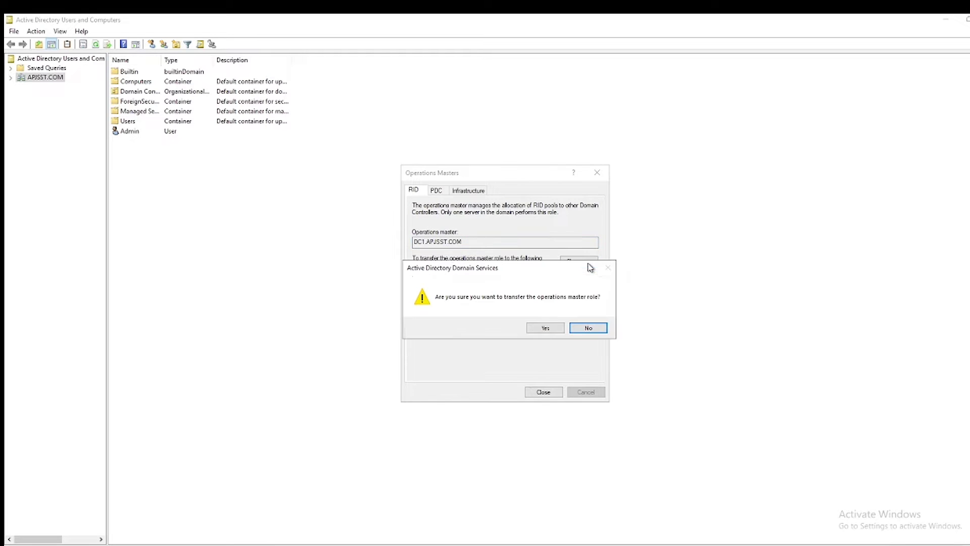
{"action": "left_click", "coordinate": [541, 330]}
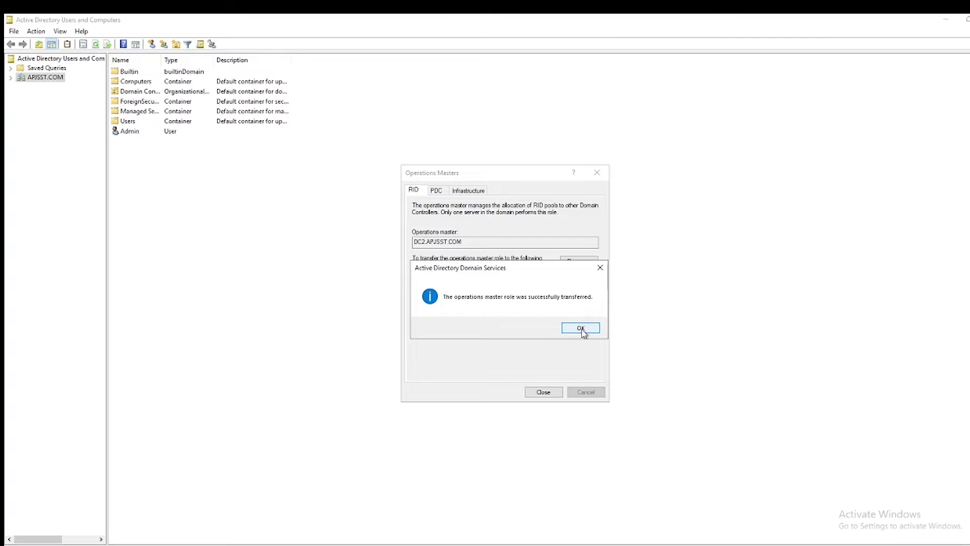
{"action": "left_click", "coordinate": [581, 329]}
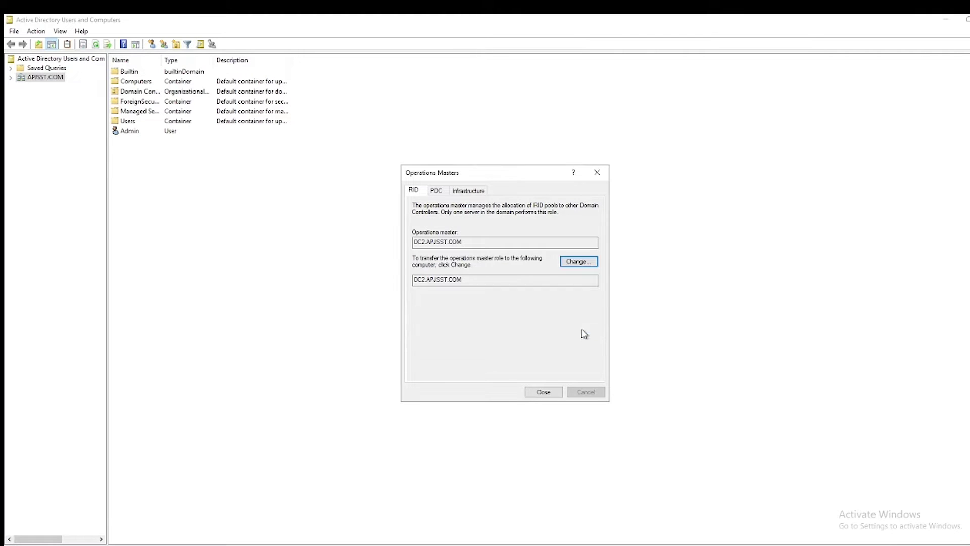
{"action": "left_click_drag", "start_coordinate": [415, 242], "coordinate": [445, 242]}
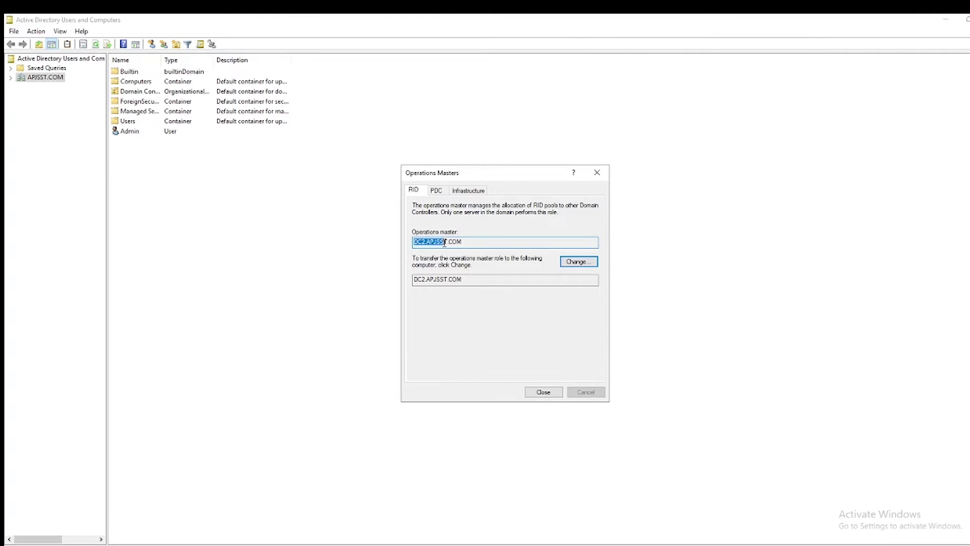
Transfer the PDC role to DC2.APJSST.COM
{"action": "left_click", "coordinate": [438, 191]}
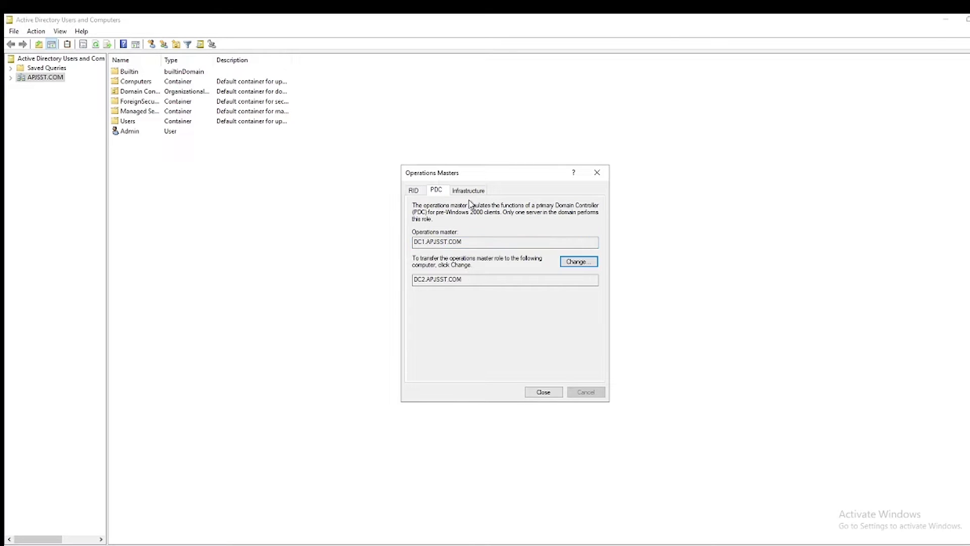
{"action": "left_click", "coordinate": [588, 262]}
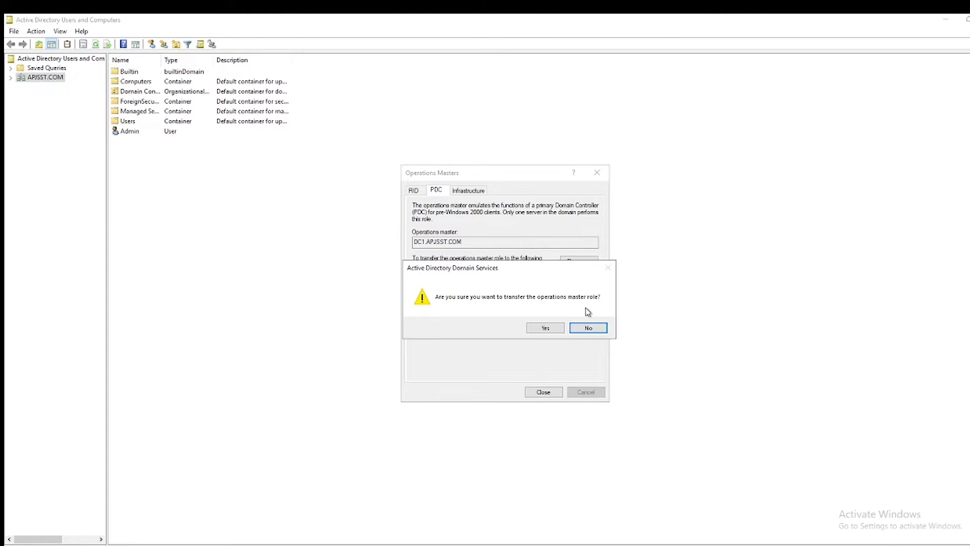
{"action": "left_click", "coordinate": [555, 330]}
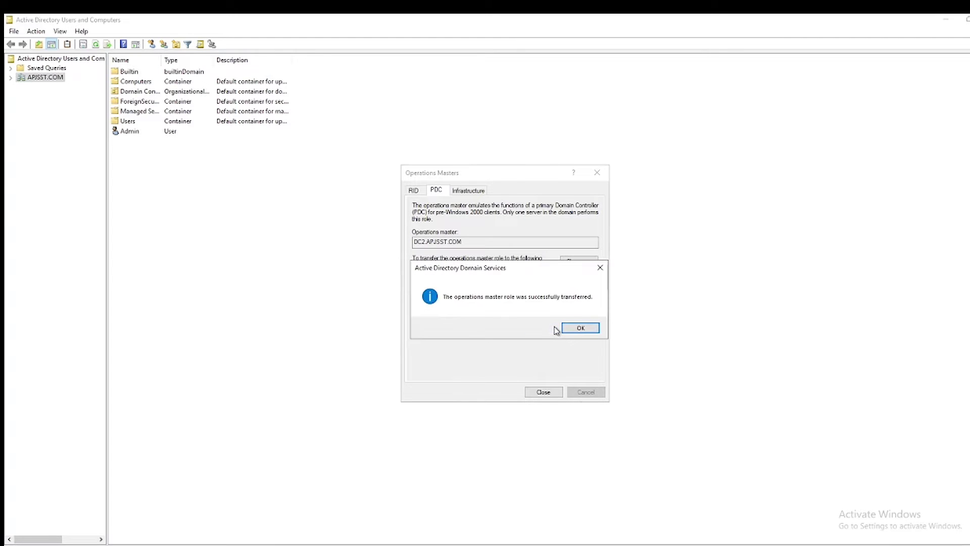
{"action": "left_click", "coordinate": [582, 328]}
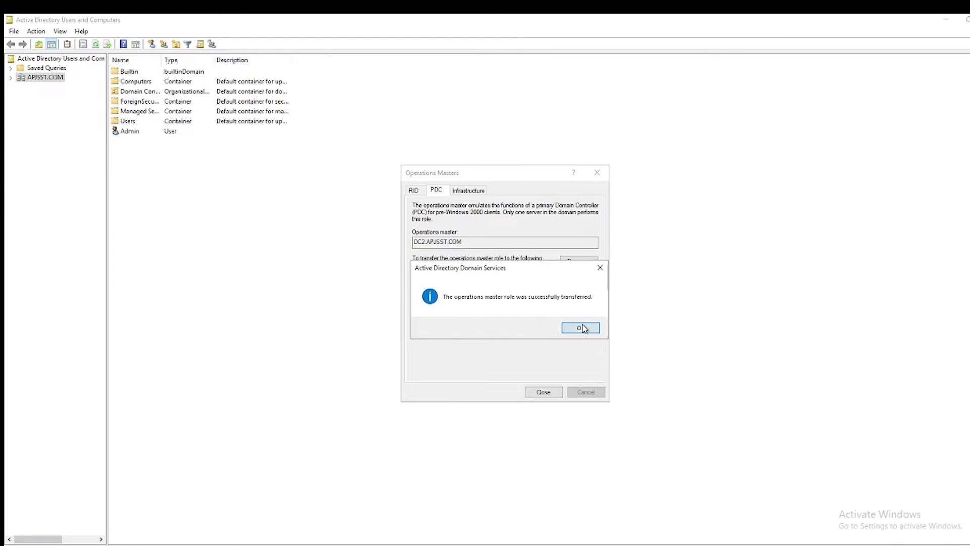
Transfer the Infrastructure role to DC2.APJSST.COM
{"action": "left_click", "coordinate": [475, 192]}
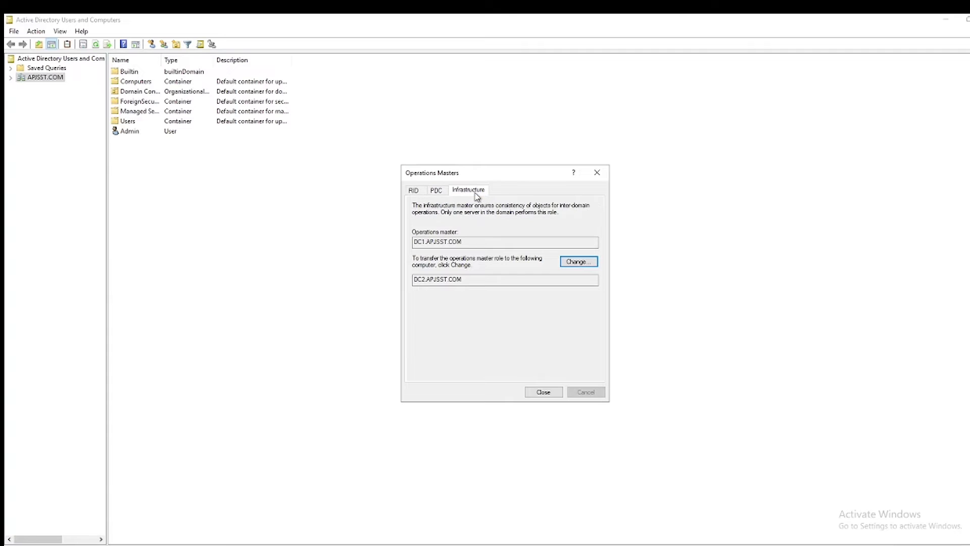
{"action": "left_click", "coordinate": [585, 262]}
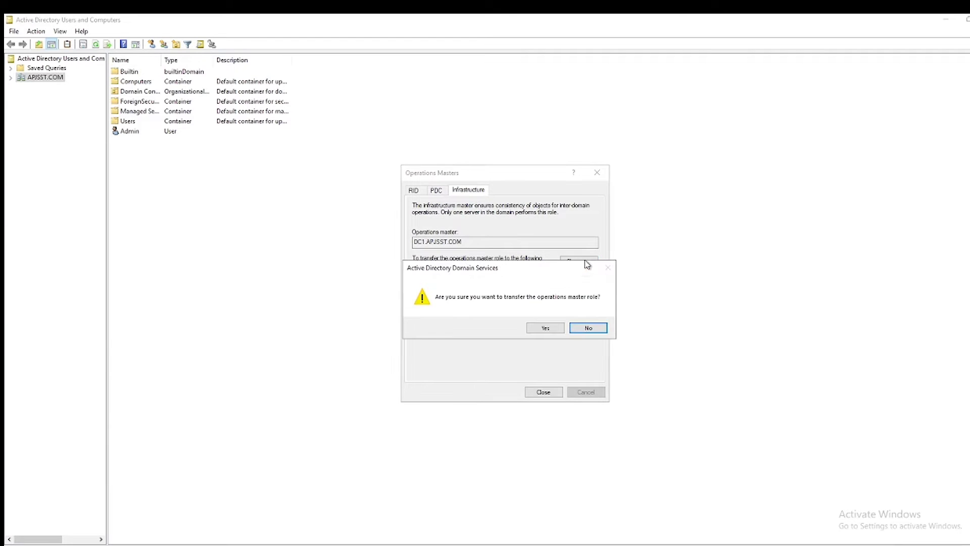
{"action": "left_click", "coordinate": [539, 327]}
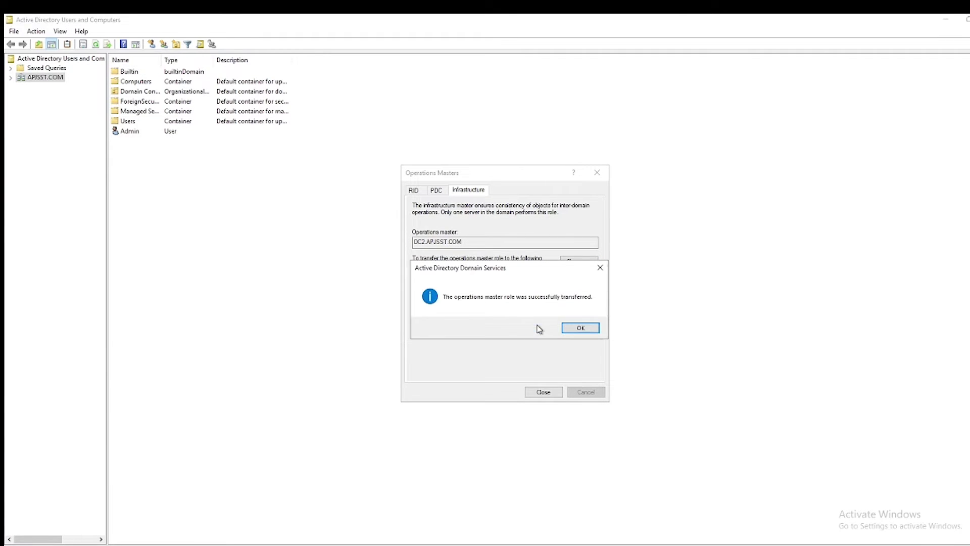
{"action": "left_click", "coordinate": [580, 329]}
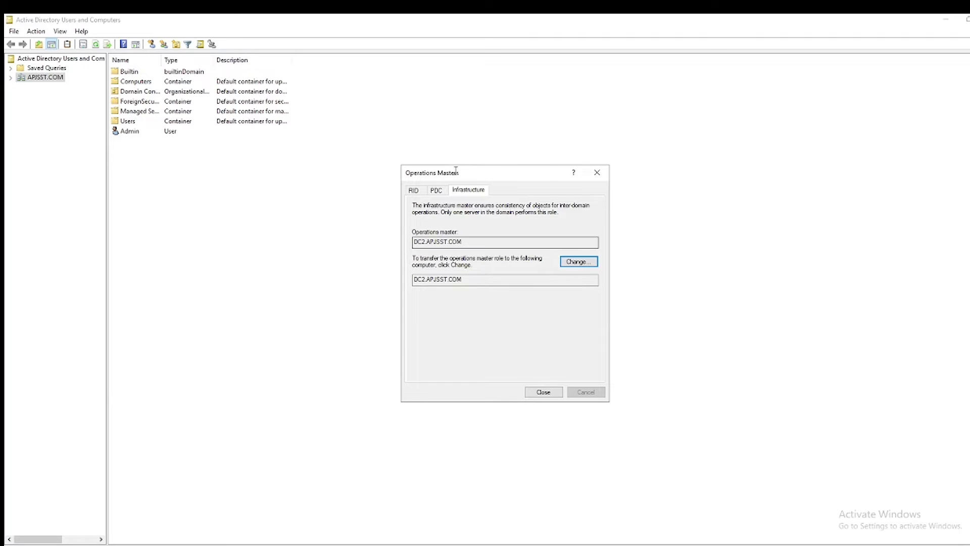
Verify the PDC and RID tabs show DC2.APJSST.COM, then close Operations Masters
{"action": "left_click", "coordinate": [437, 192]}
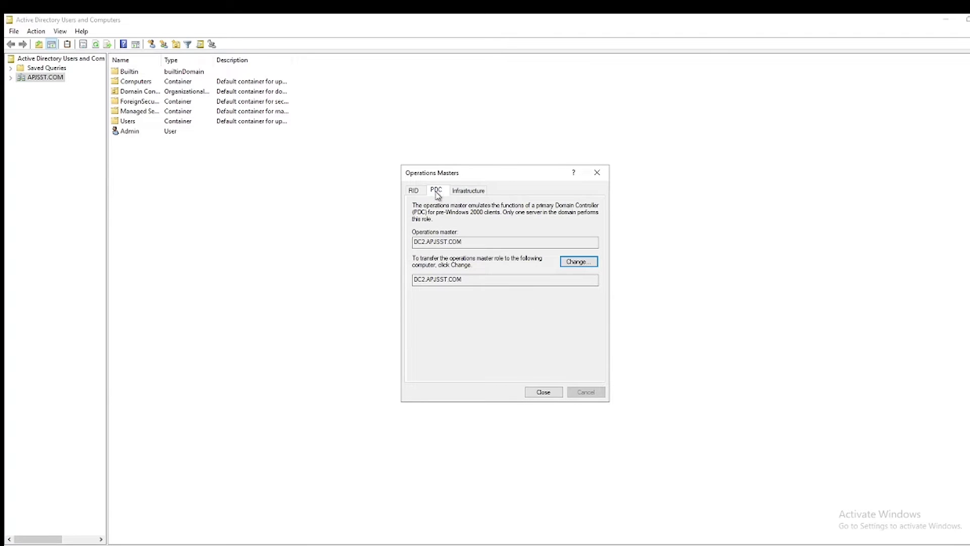
{"action": "left_click", "coordinate": [414, 190]}
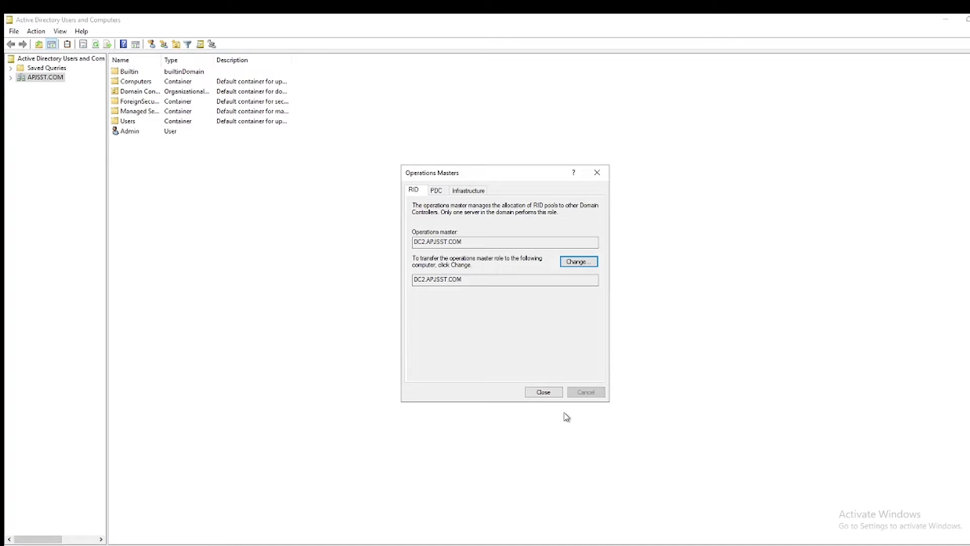
{"action": "left_click", "coordinate": [544, 393]}
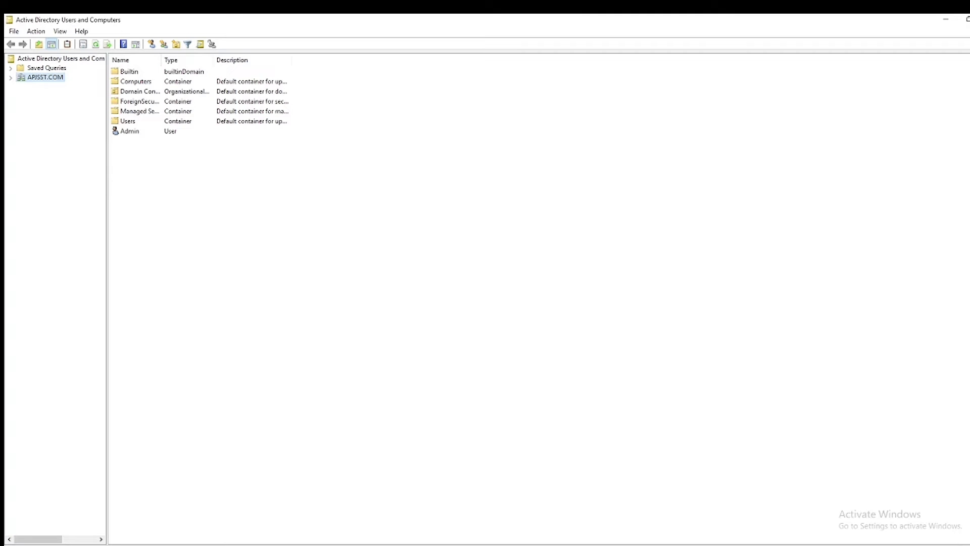
Close Users and Computers and open the Operations Master dialog in Active Directory Domains and Trusts
{"action": "left_click", "coordinate": [968, 20]}
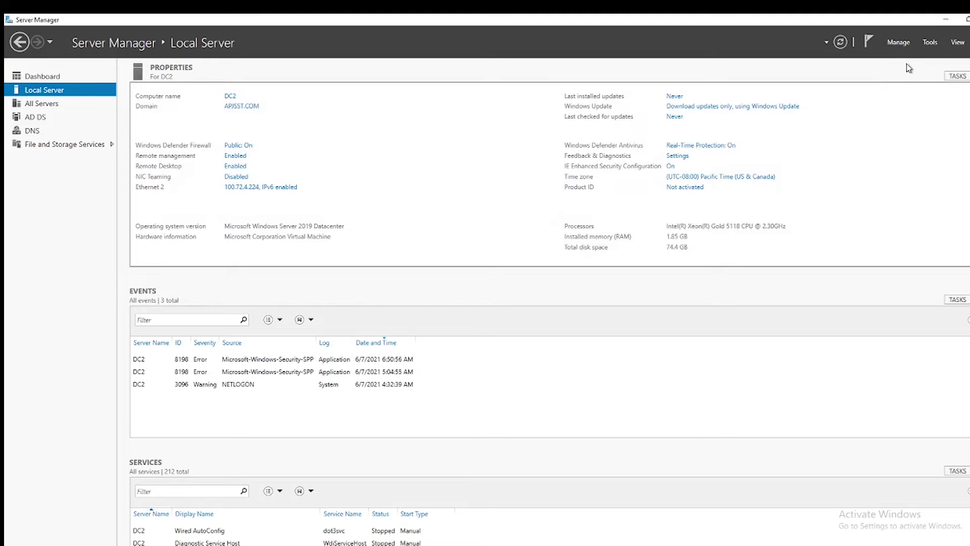
{"action": "left_click", "coordinate": [928, 42]}
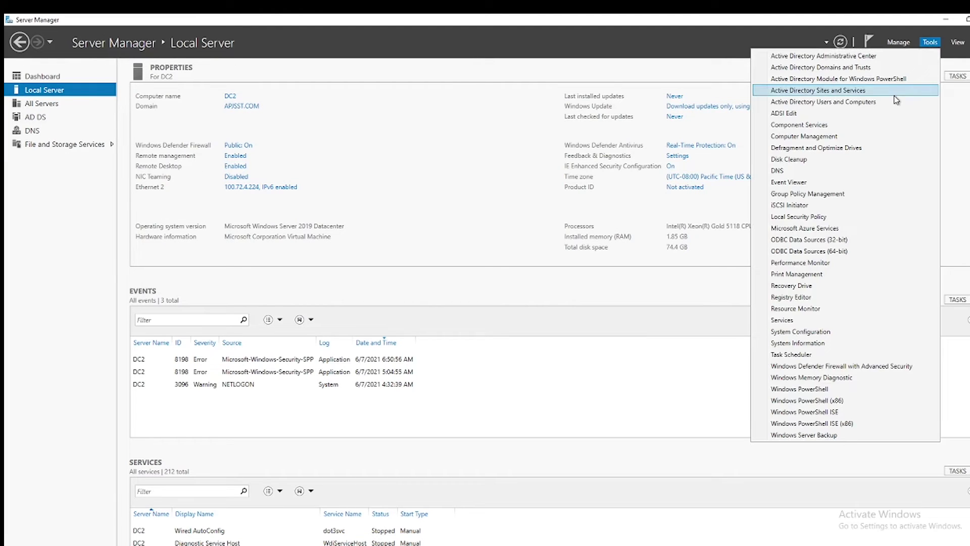
{"action": "left_click", "coordinate": [857, 67]}
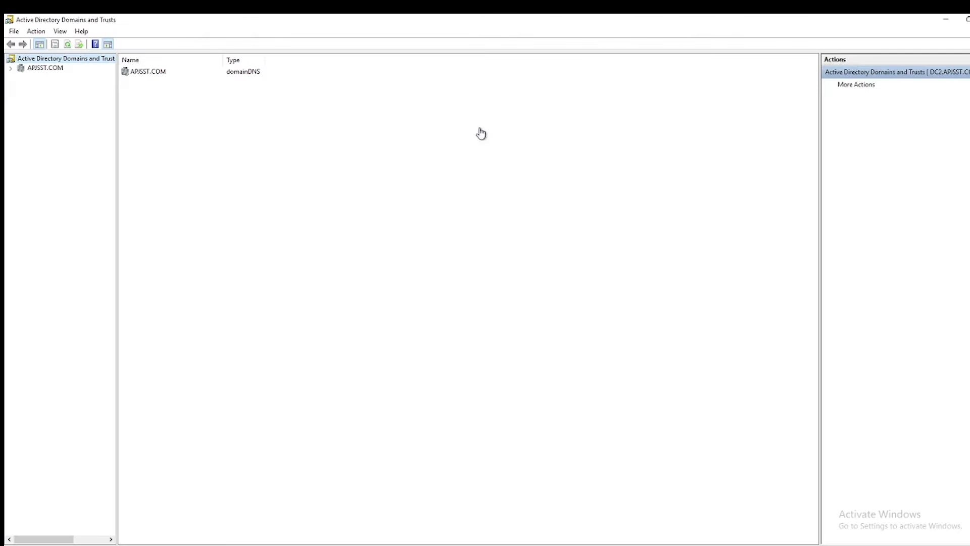
{"action": "right_click", "coordinate": [91, 60]}
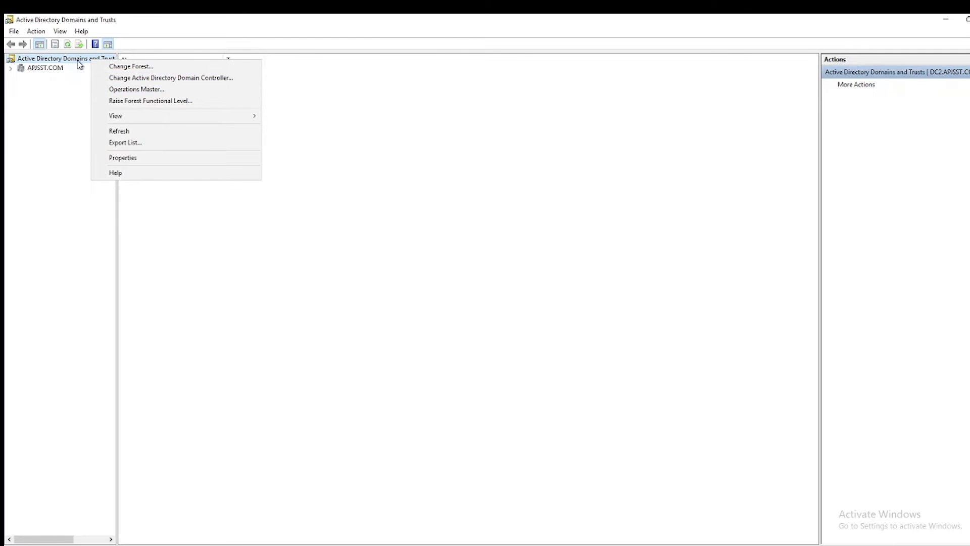
{"action": "left_click", "coordinate": [83, 213]}
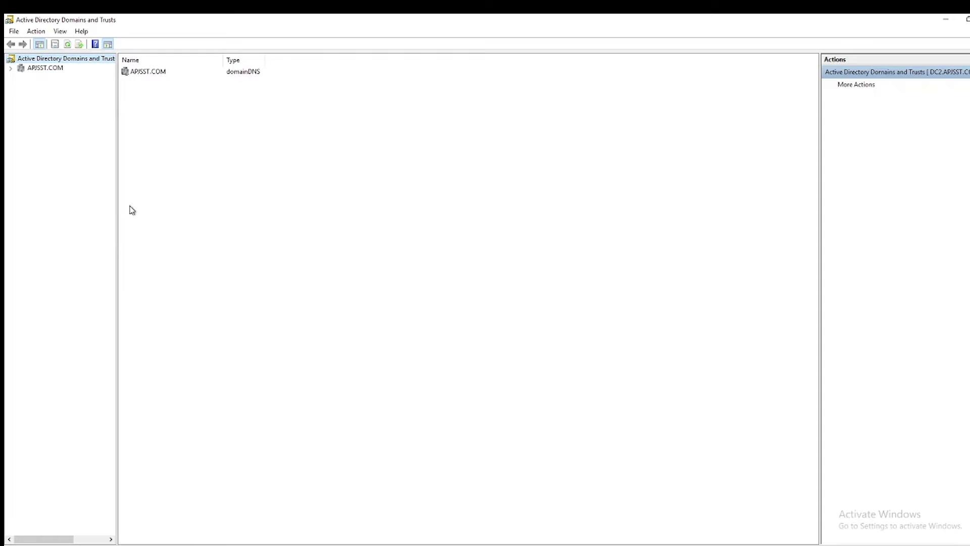
{"action": "left_click_drag", "start_coordinate": [118, 207], "coordinate": [177, 200]}
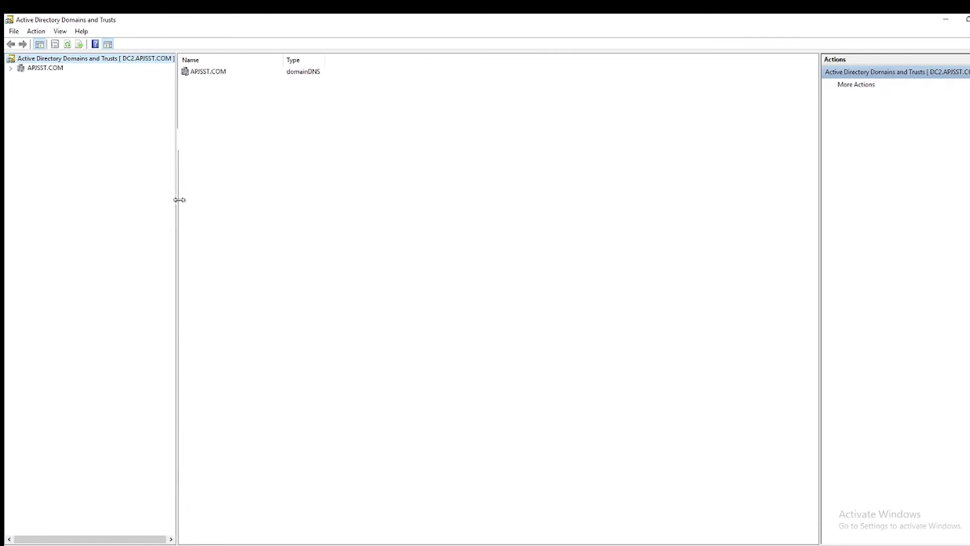
{"action": "right_click", "coordinate": [137, 62]}
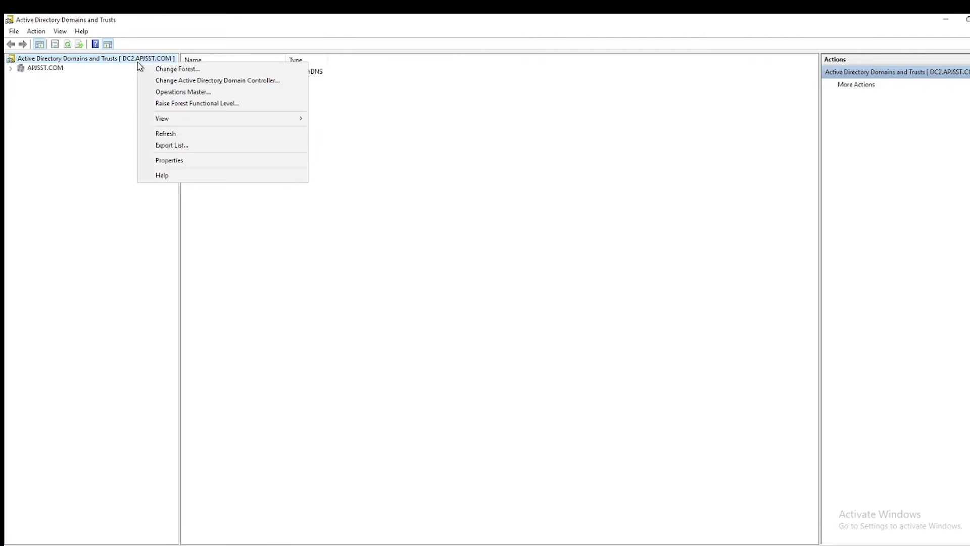
{"action": "left_click", "coordinate": [174, 93]}
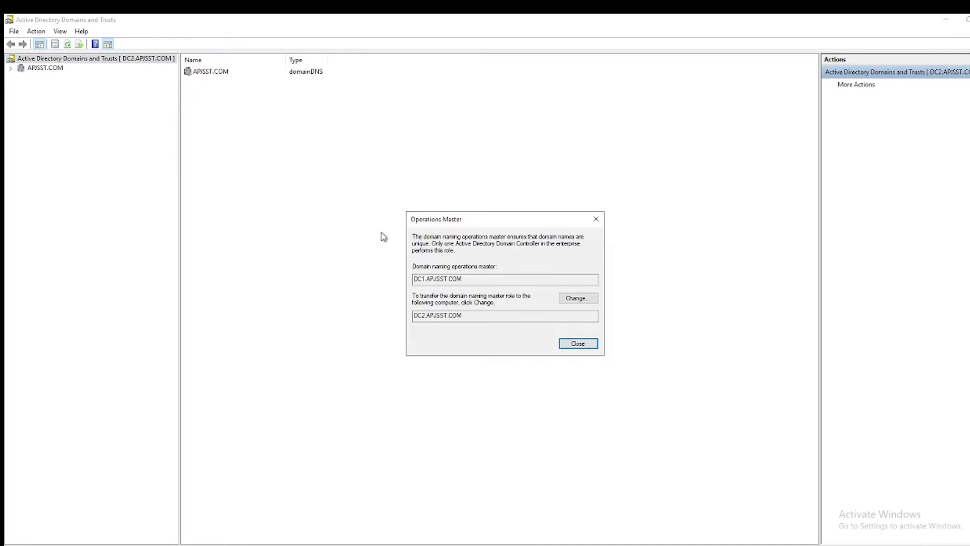
Transfer the domain naming master from DC1.APJSST.COM to DC2.APJSST.COM and close the dialog
{"action": "double_click", "coordinate": [483, 284]}
{"action": "left_click", "coordinate": [576, 298]}
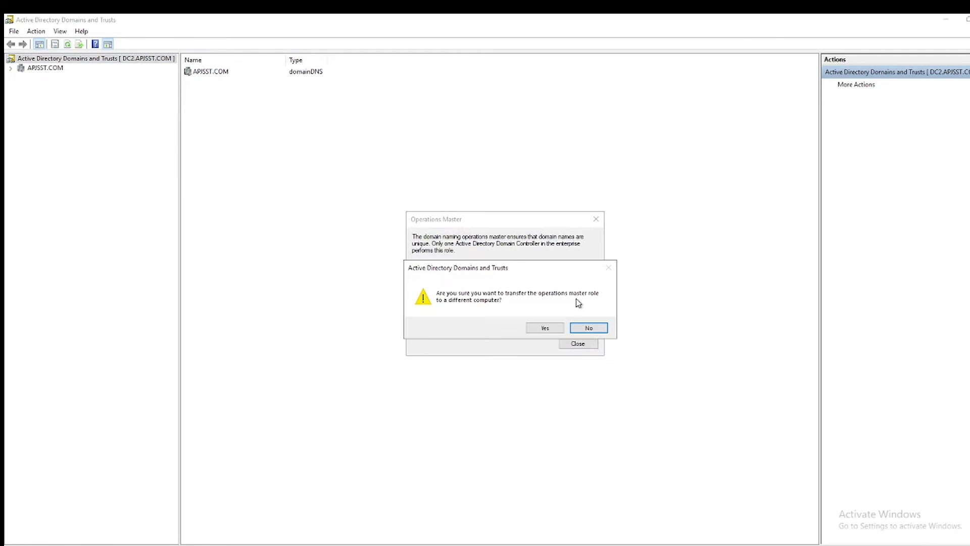
{"action": "left_click", "coordinate": [547, 329]}
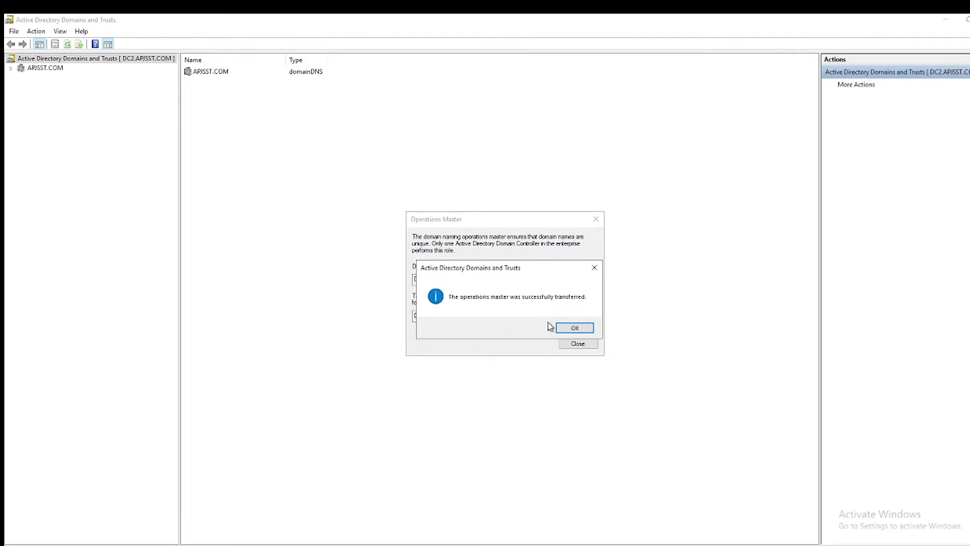
{"action": "left_click", "coordinate": [575, 328]}
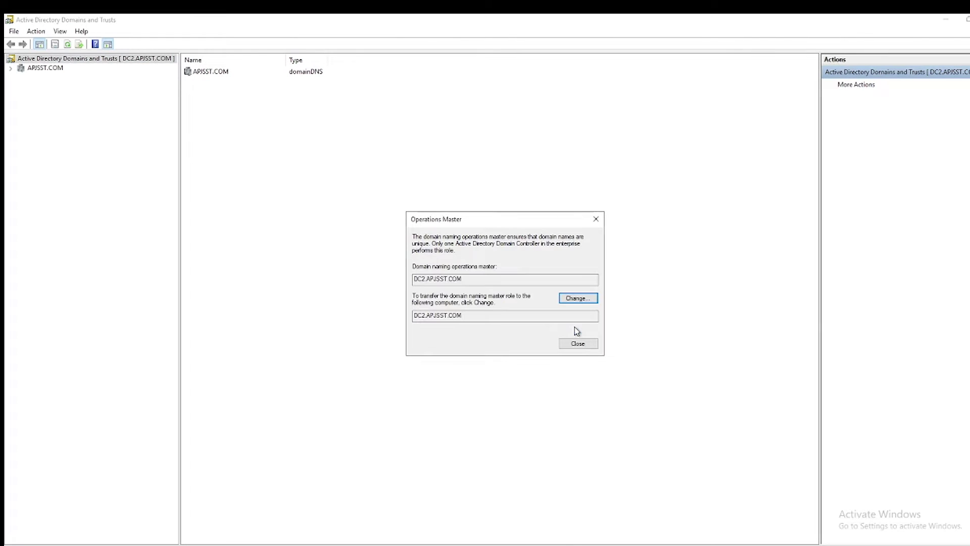
{"action": "double_click", "coordinate": [409, 280]}
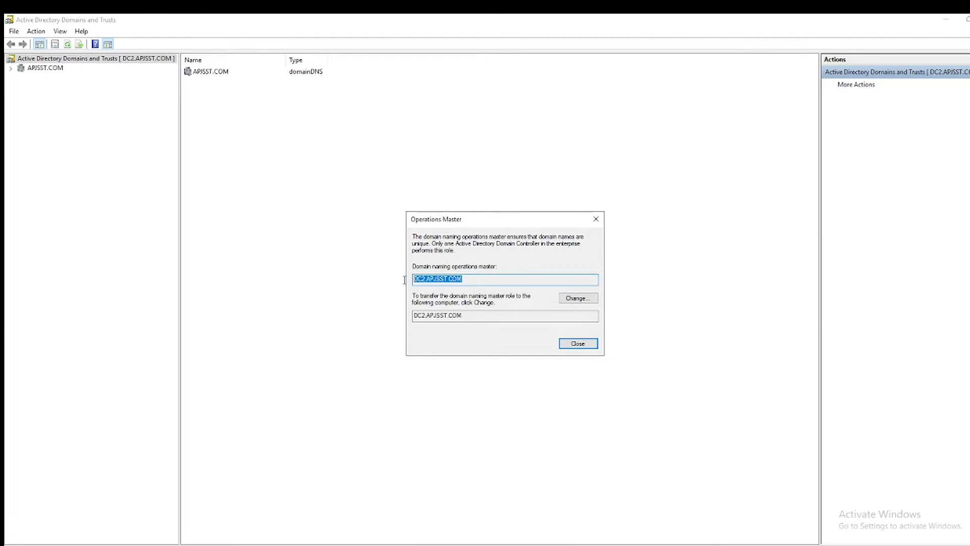
{"action": "left_click", "coordinate": [578, 344]}
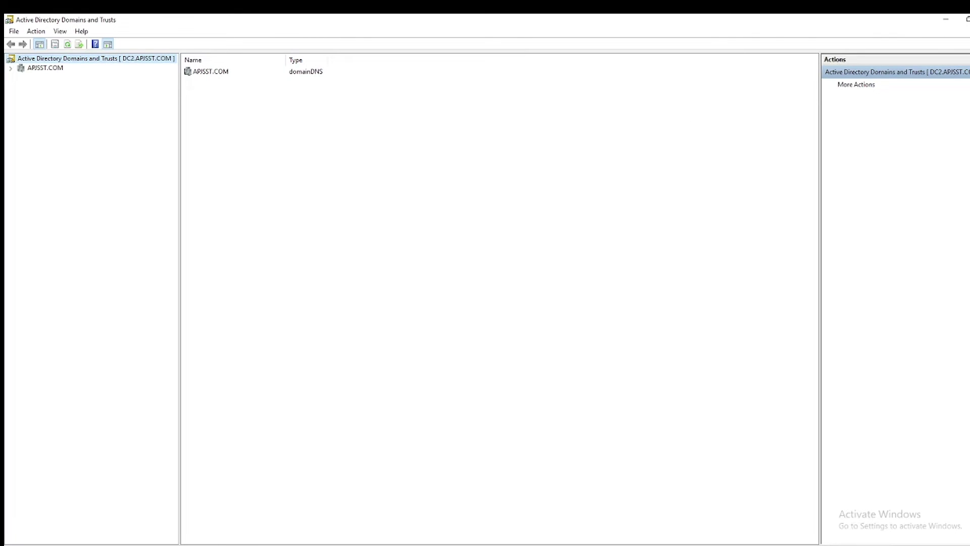
Register schmmgmt.dll with regsvr32 in Command Prompt and acknowledge the success message
{"action": "key", "text": "alt+Tab"}
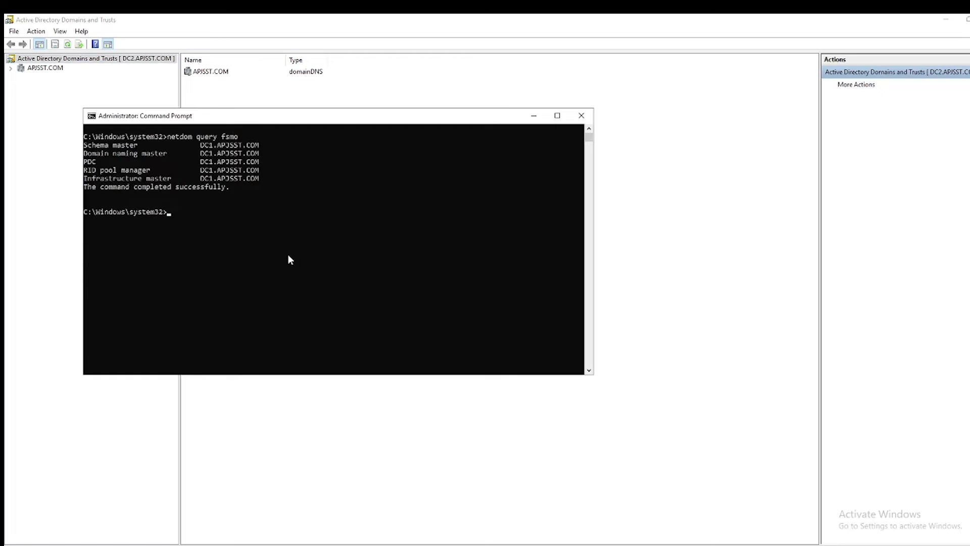
{"action": "key", "text": "Up"}
{"action": "key", "text": "Up"}
{"action": "key", "text": "Up"}
{"action": "key", "text": "Left"}
{"action": "key", "text": "Left"}
{"action": "key", "text": "Right"}
{"action": "key", "text": "Right"}
{"action": "key", "text": "Return"}
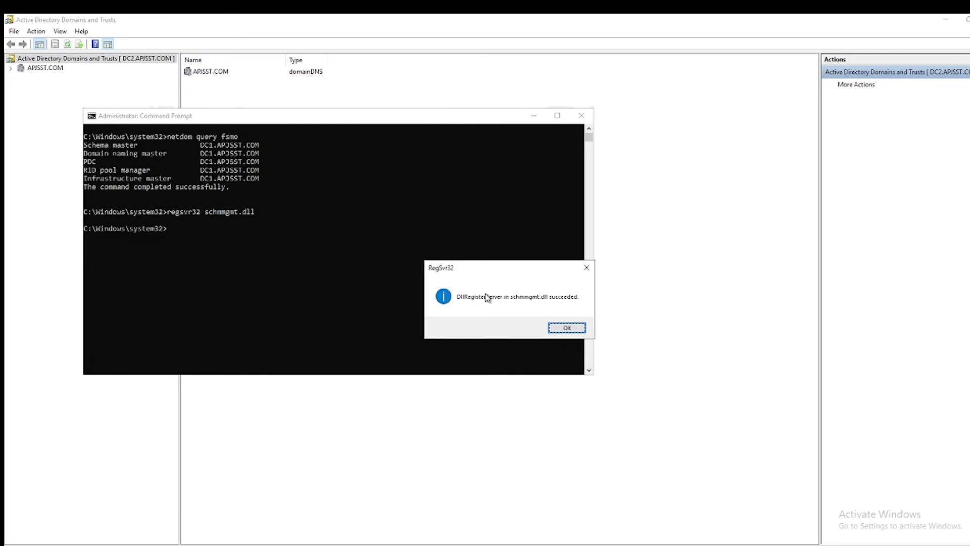
{"action": "left_click", "coordinate": [564, 328]}
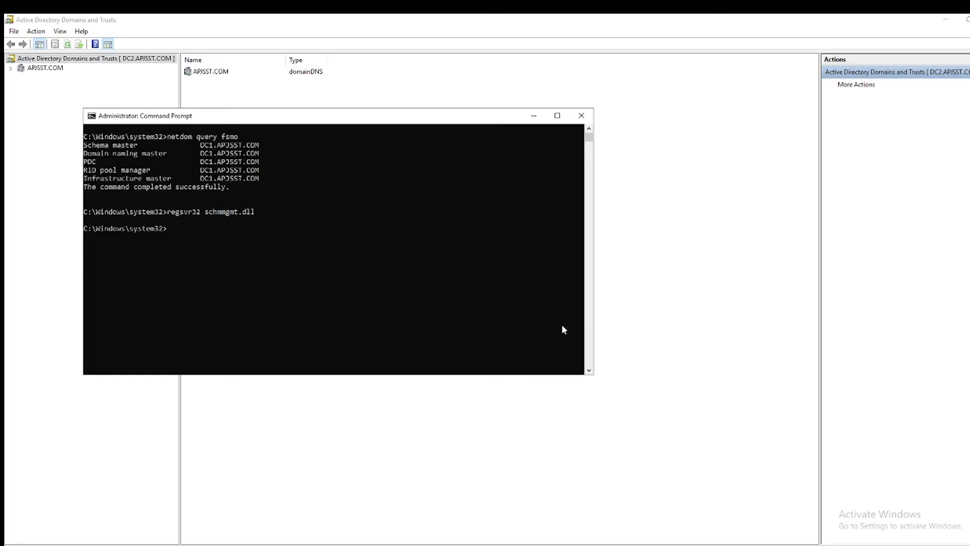
Launch an empty Microsoft Management Console with mmc
{"action": "left_click", "coordinate": [428, 304]}
{"action": "type", "text": "mmc"}
{"action": "key", "text": "Return"}
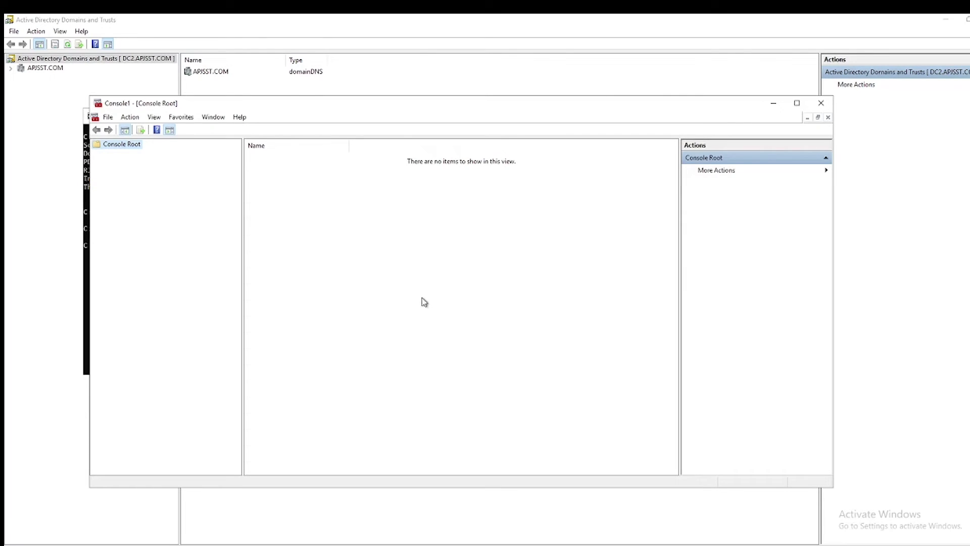
Add the Active Directory Schema snap-in to Console1 and open its node
{"action": "left_click", "coordinate": [107, 122]}
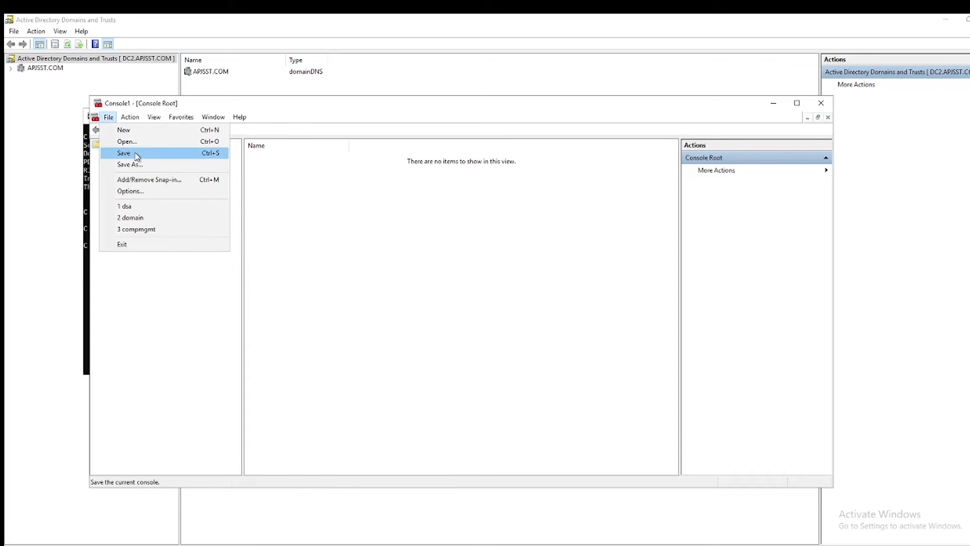
{"action": "left_click", "coordinate": [142, 182]}
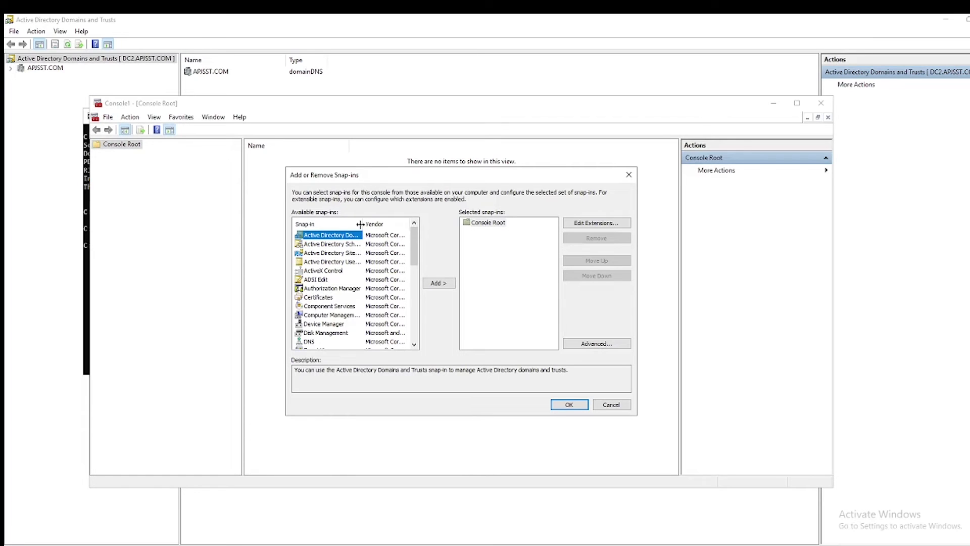
{"action": "left_click_drag", "start_coordinate": [360, 224], "coordinate": [393, 223]}
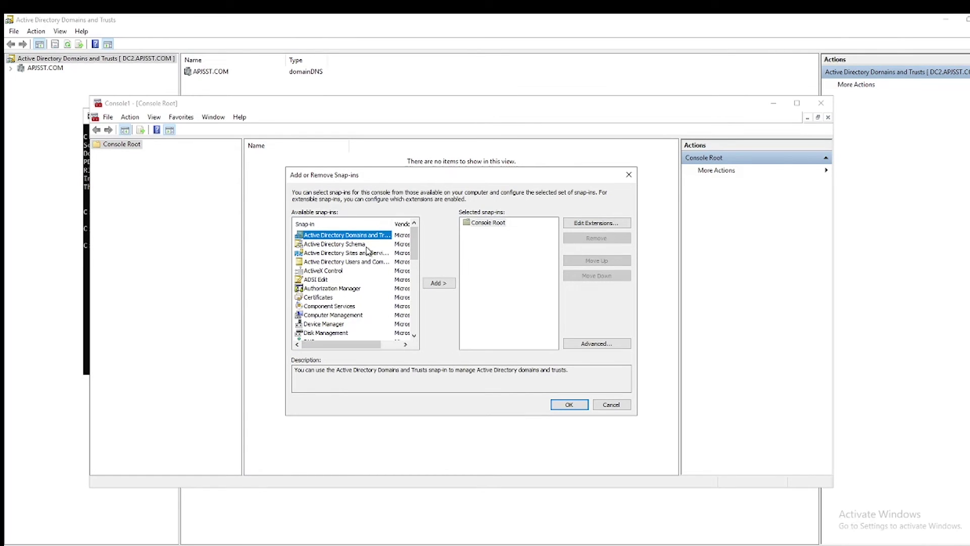
{"action": "left_click", "coordinate": [366, 246]}
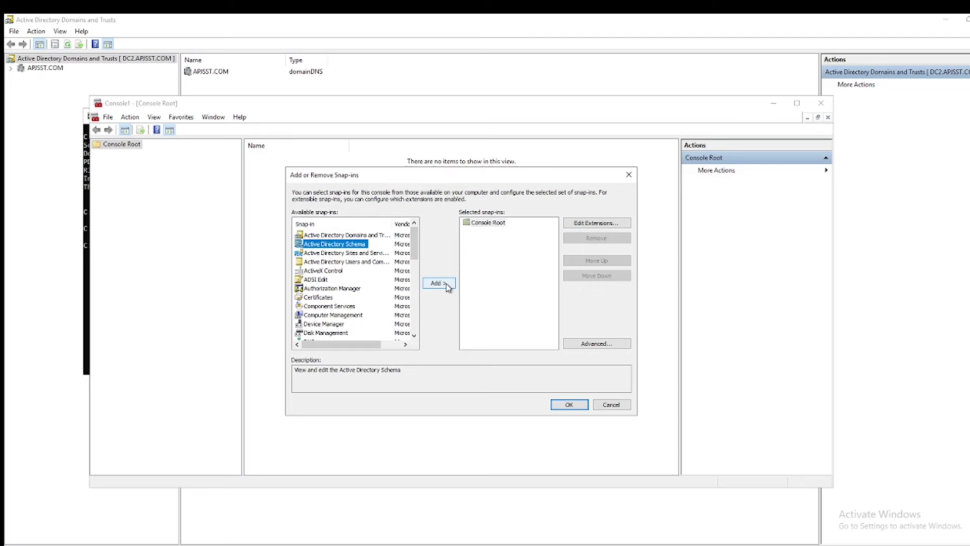
{"action": "left_click", "coordinate": [447, 285]}
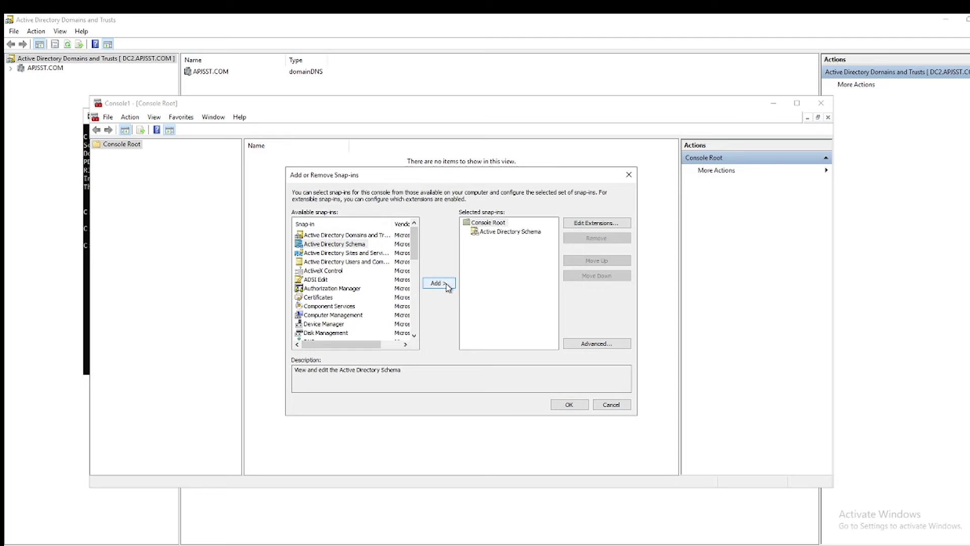
{"action": "left_click", "coordinate": [569, 404]}
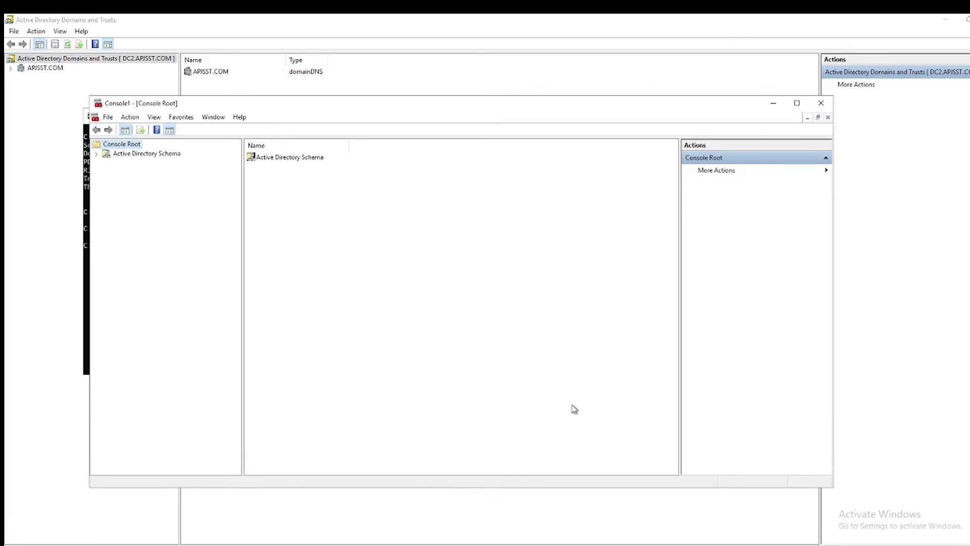
{"action": "left_click", "coordinate": [161, 155]}
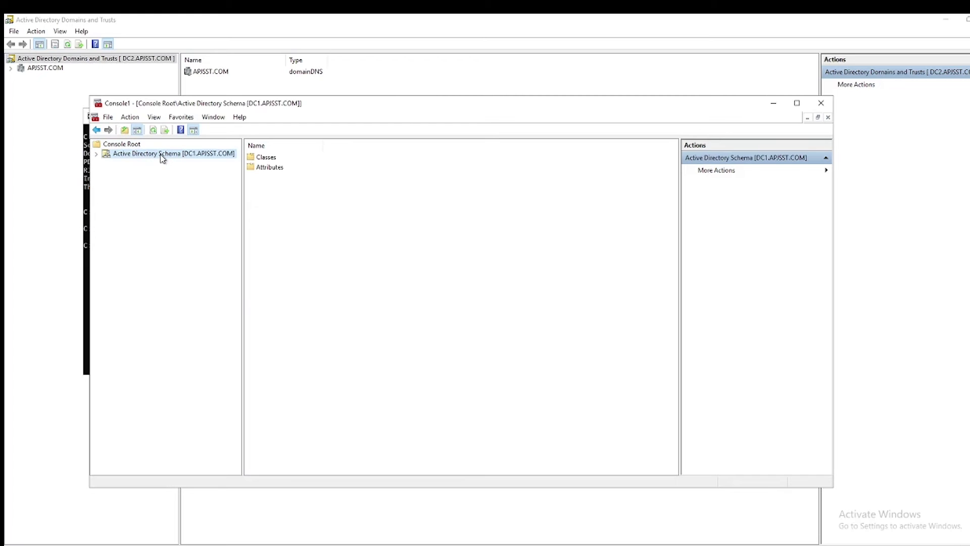
Check the schema master dialog, which still targets DC1.APJSST.COM, and close it unchanged
{"action": "right_click", "coordinate": [162, 155]}
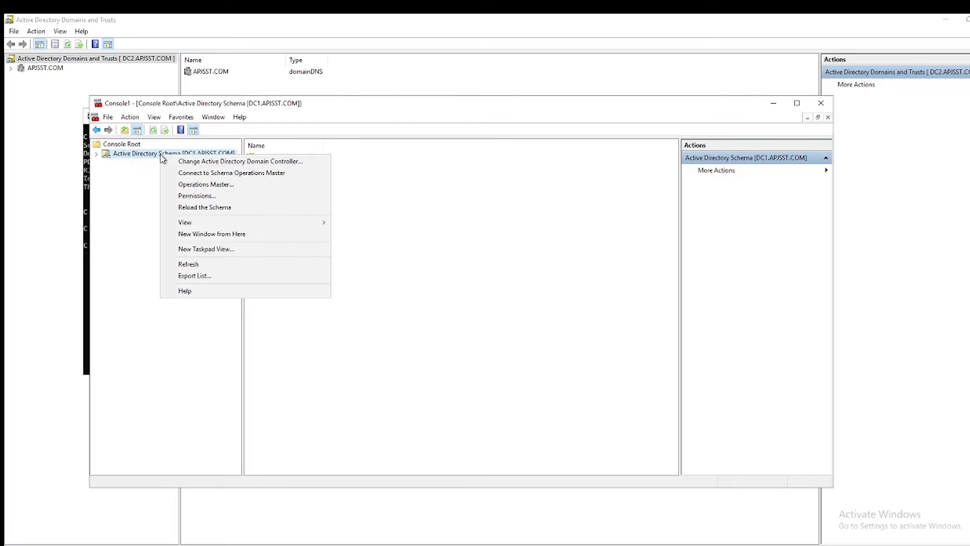
{"action": "left_click", "coordinate": [201, 185]}
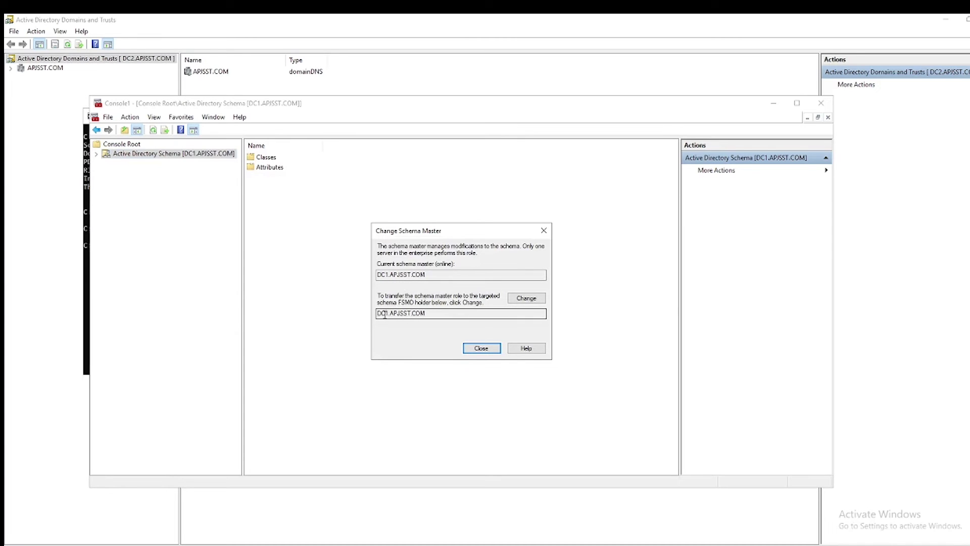
{"action": "left_click_drag", "start_coordinate": [385, 313], "coordinate": [413, 318]}
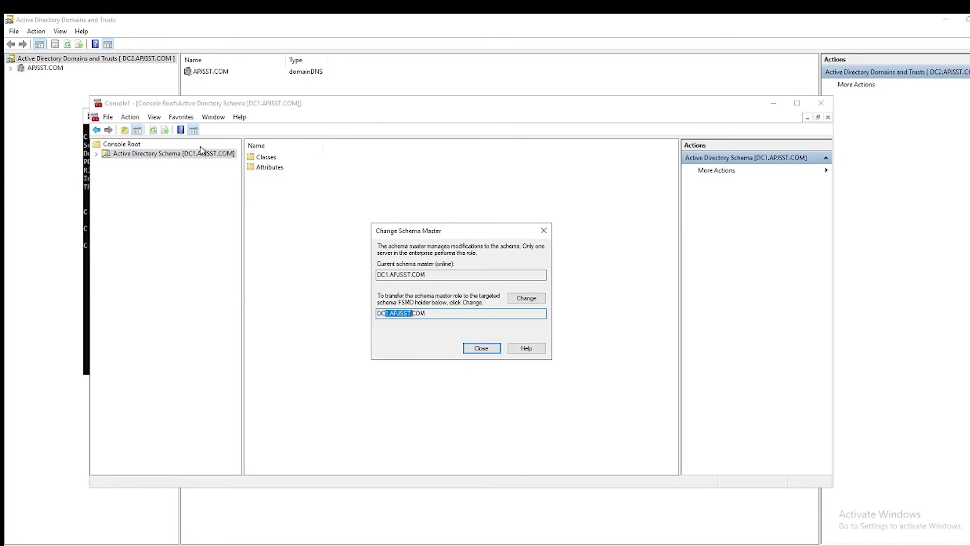
{"action": "left_click", "coordinate": [482, 349]}
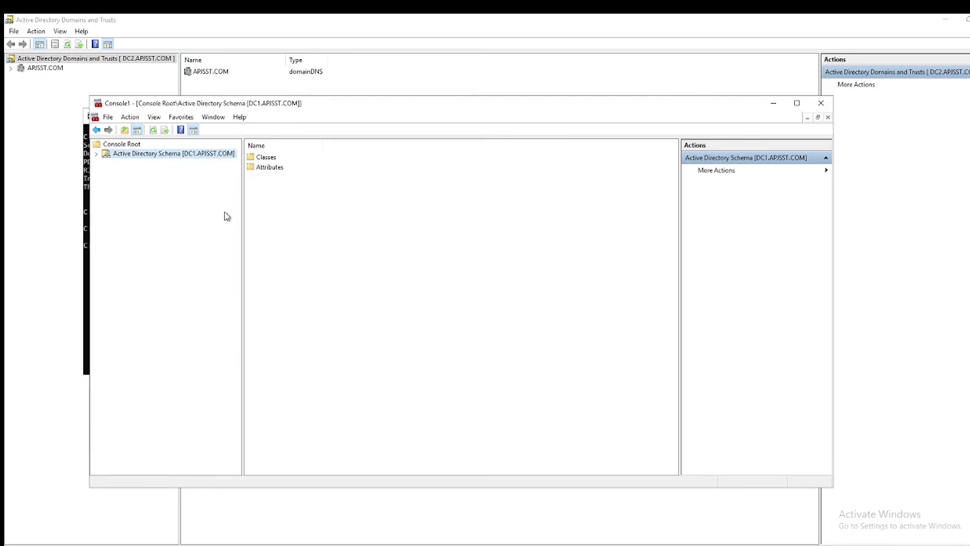
Switch the schema snap-in's domain controller to DC2.APJSST.COM and accept the warning
{"action": "right_click", "coordinate": [199, 154]}
{"action": "left_click", "coordinate": [235, 161]}
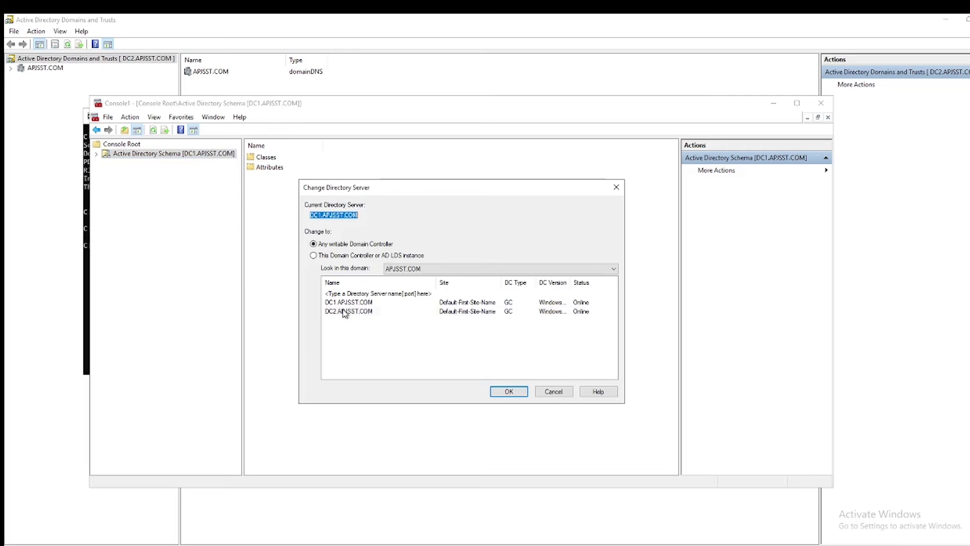
{"action": "left_click", "coordinate": [344, 311]}
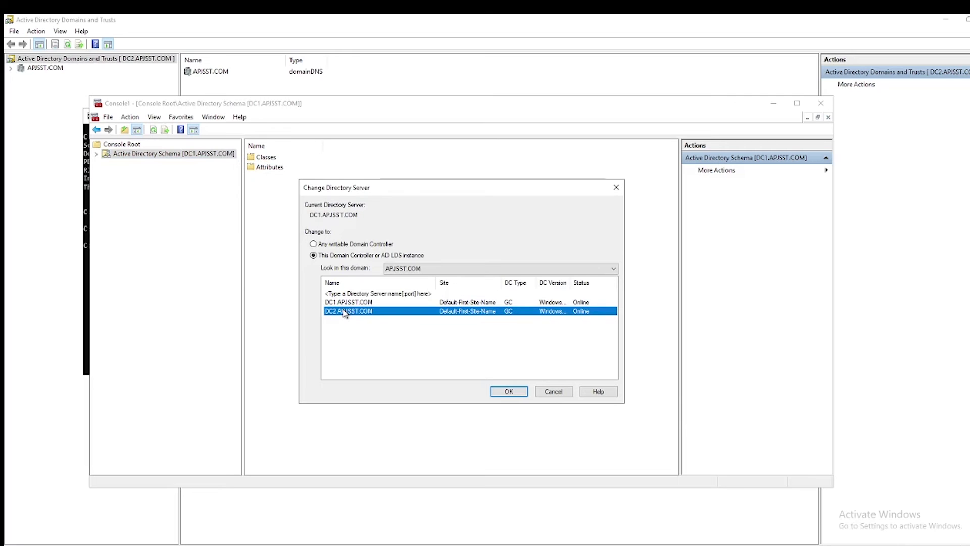
{"action": "left_click", "coordinate": [506, 391]}
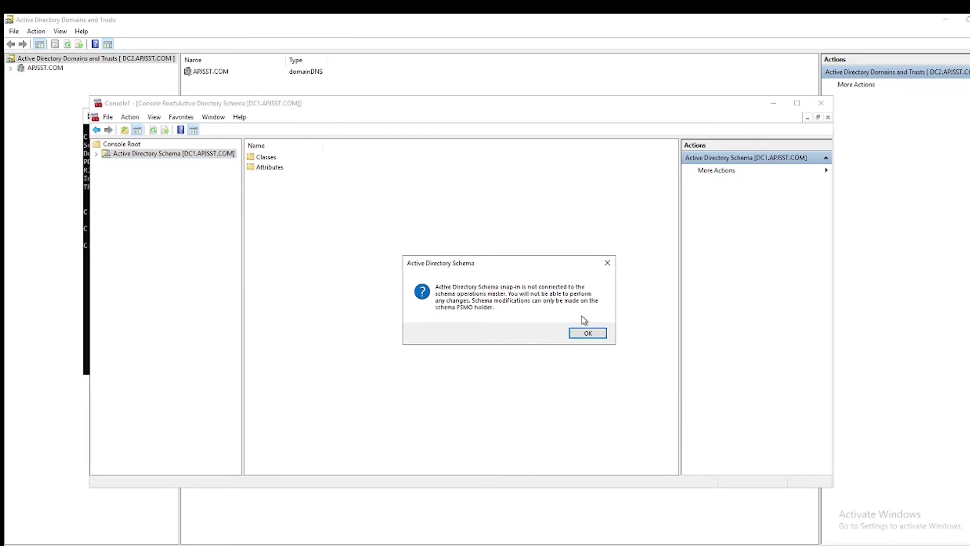
{"action": "left_click", "coordinate": [587, 333]}
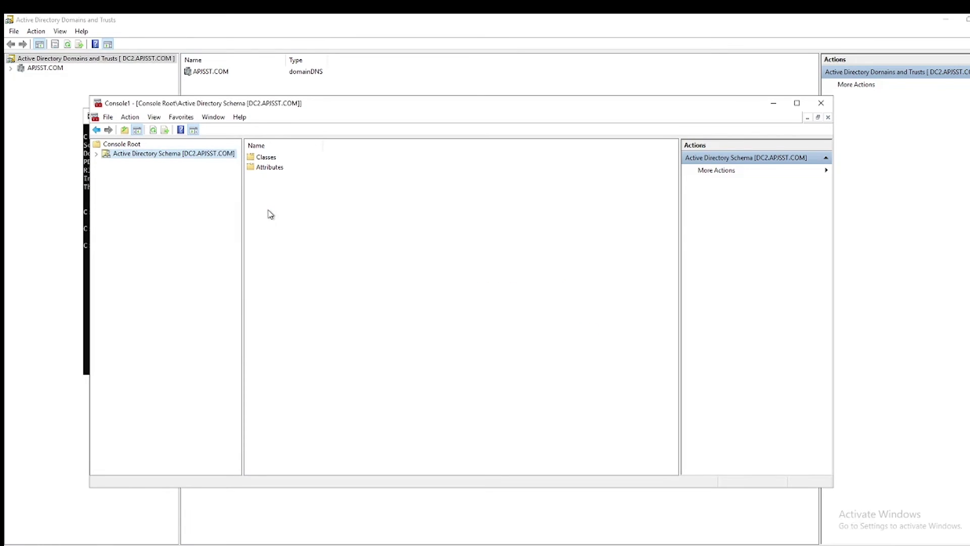
Transfer the schema master role to DC2.APJSST.COM, then close the management console
{"action": "right_click", "coordinate": [190, 160]}
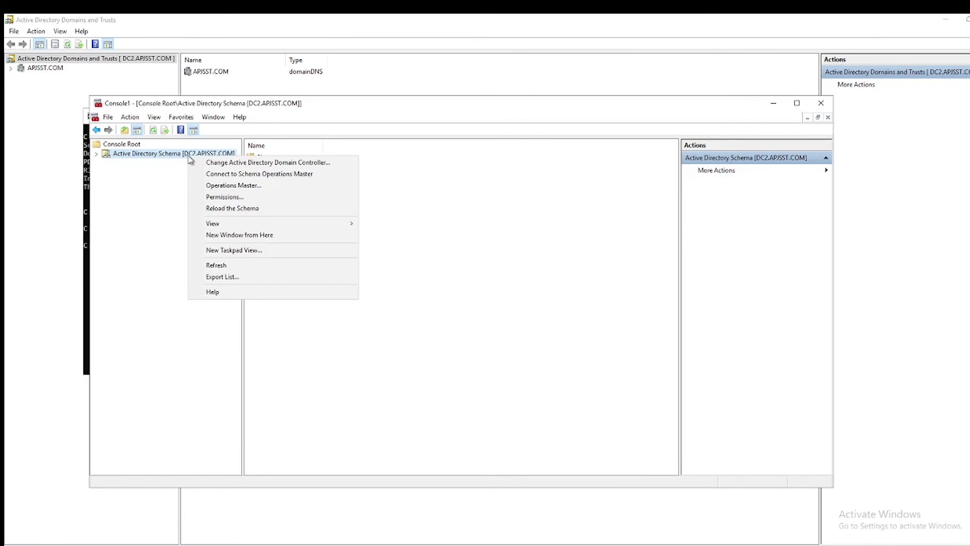
{"action": "left_click", "coordinate": [235, 187]}
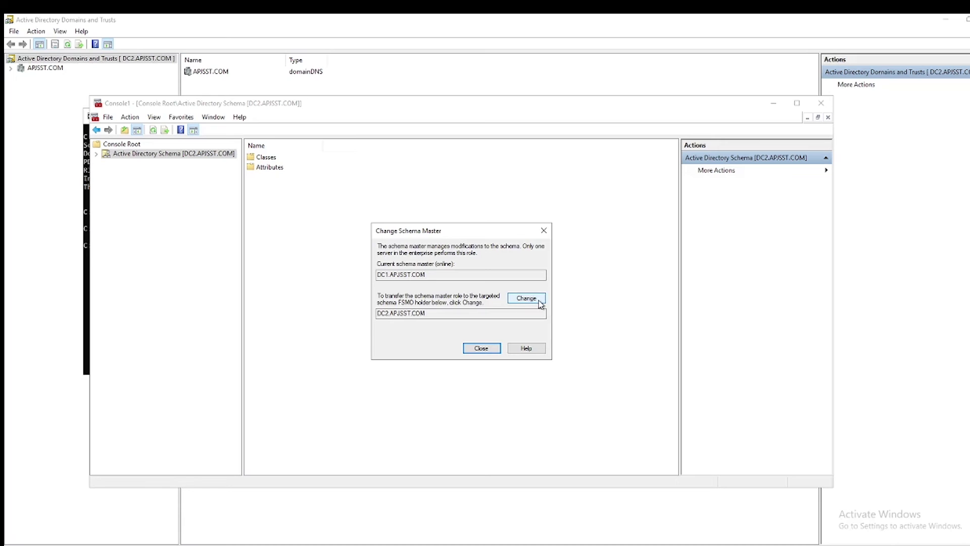
{"action": "left_click", "coordinate": [527, 298]}
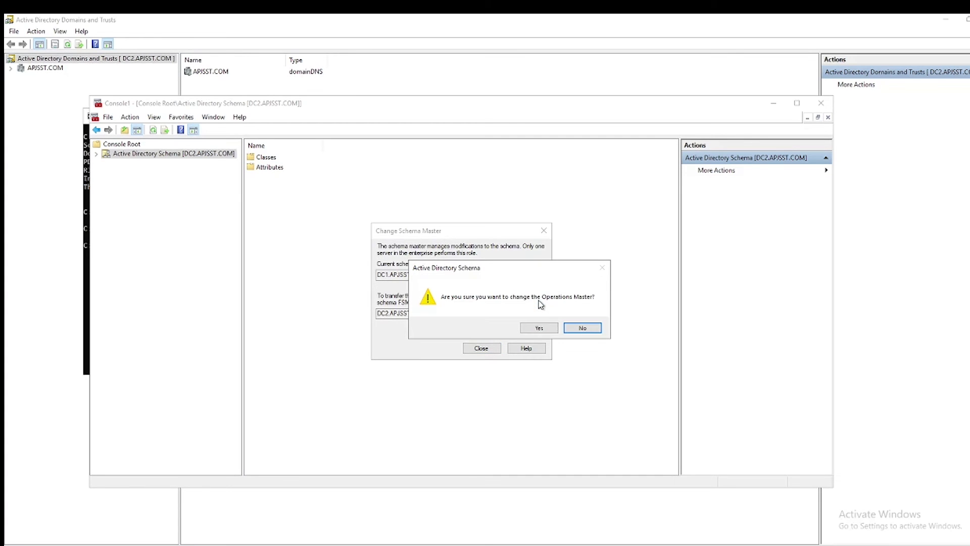
{"action": "left_click", "coordinate": [545, 330]}
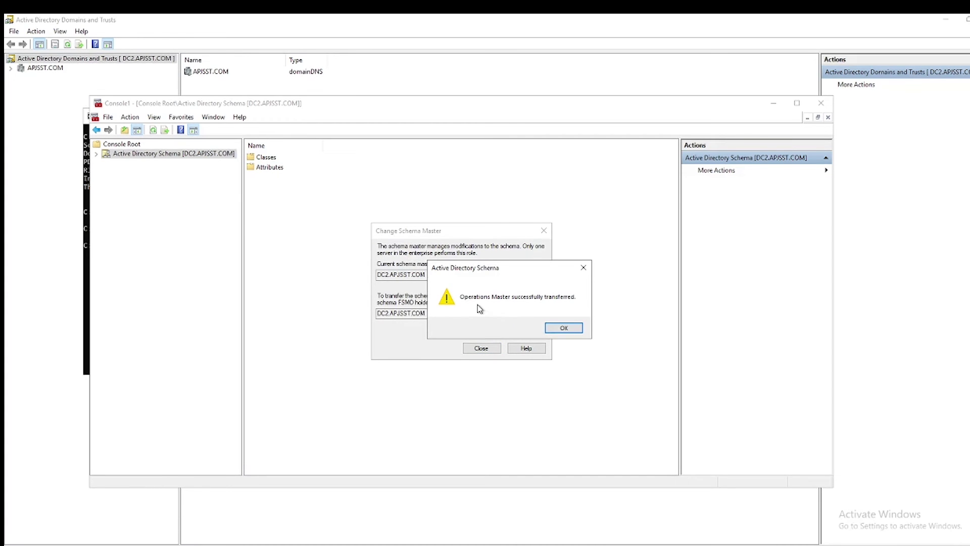
{"action": "left_click", "coordinate": [566, 328]}
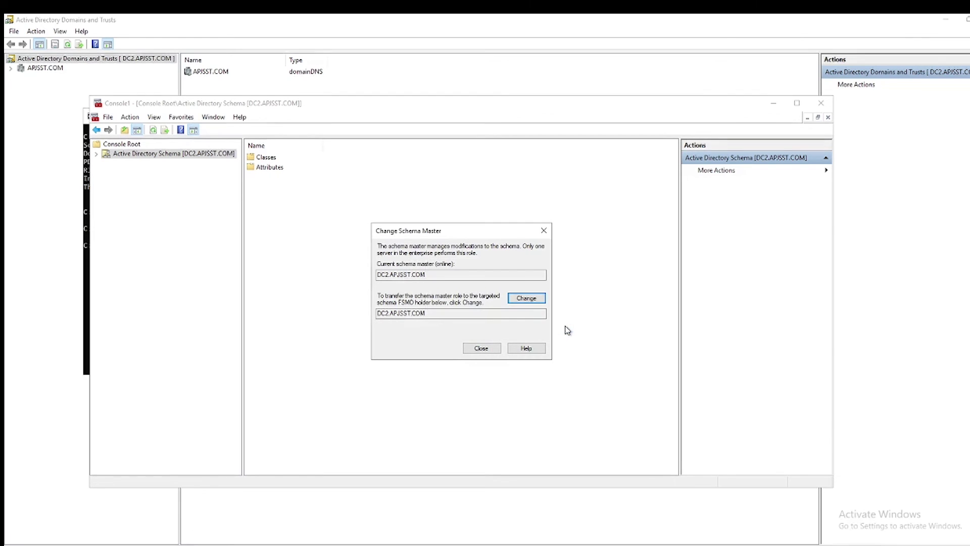
{"action": "left_click", "coordinate": [481, 348]}
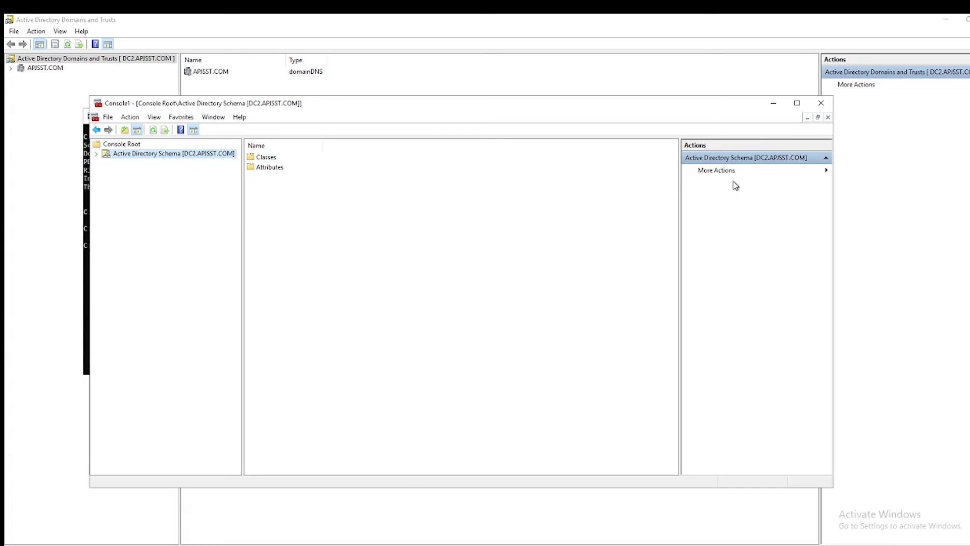
{"action": "left_click", "coordinate": [819, 105]}
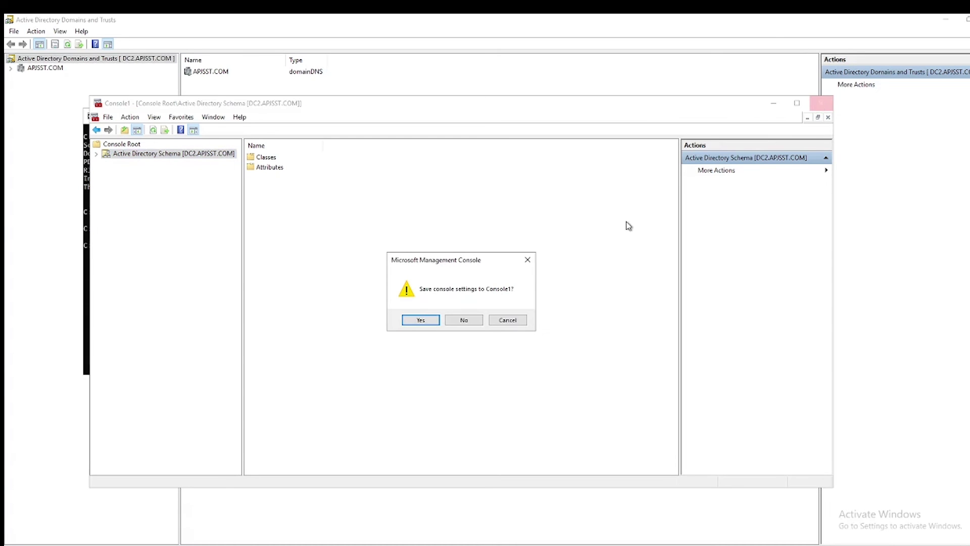
Discard Console1 without saving and run netdom query fsmo to confirm all roles on DC2.APJSST.COM
{"action": "left_click", "coordinate": [461, 323]}
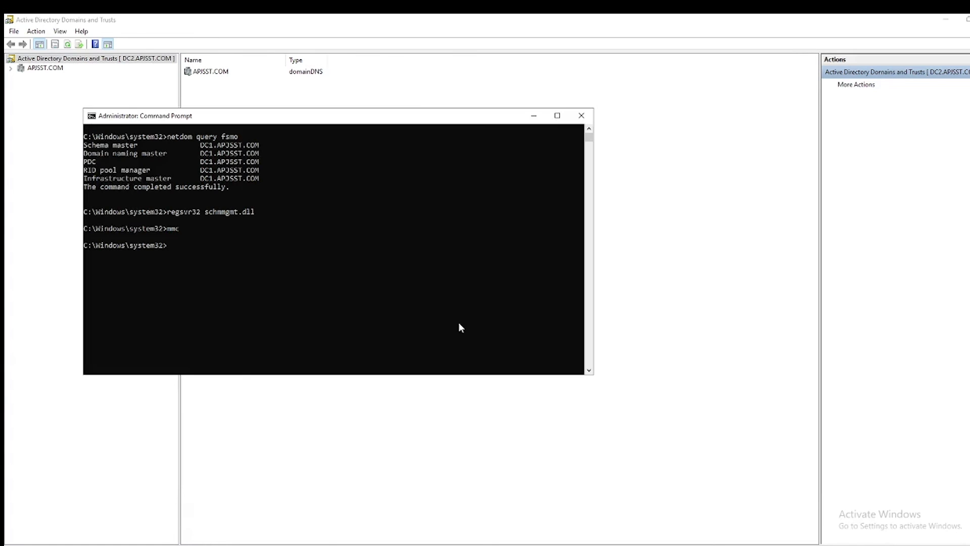
{"action": "left_click", "coordinate": [224, 306]}
{"action": "key", "text": "Escape"}
{"action": "type", "text": "netdom query fsmo"}
{"action": "key", "text": "Return"}
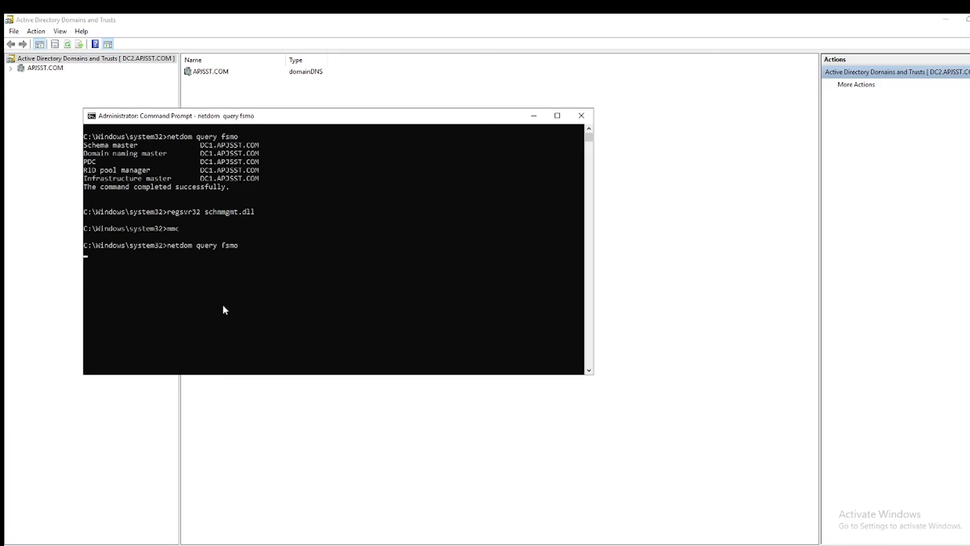